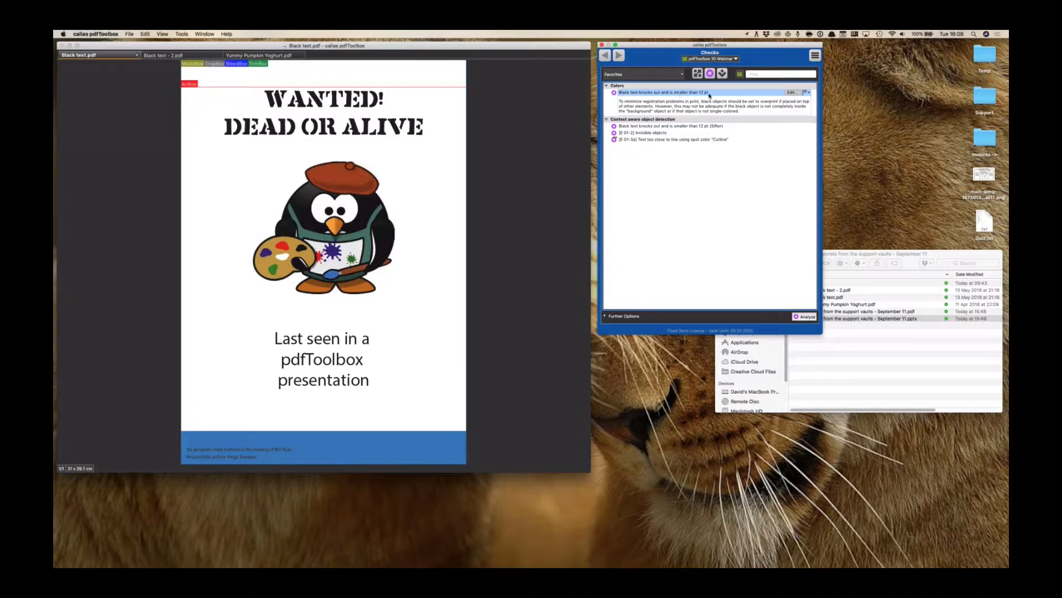
# Review the conditions of the "Black text knocks out and is smaller than 12 pt" check without changing it, and analyze Black text.pdf with it
pyautogui.click(792, 93)
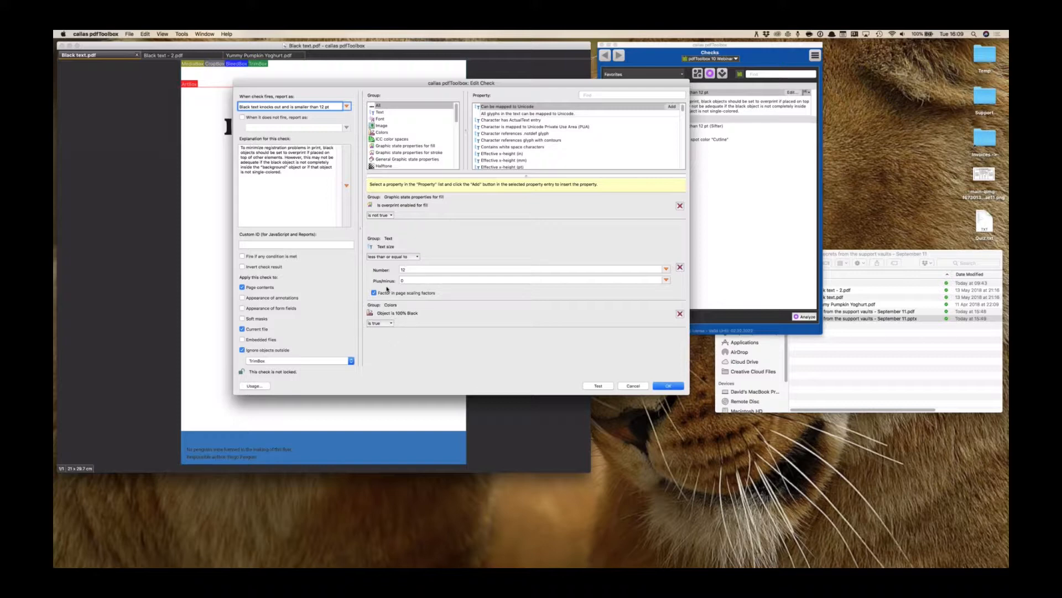
pyautogui.click(634, 386)
pyautogui.click(806, 317)
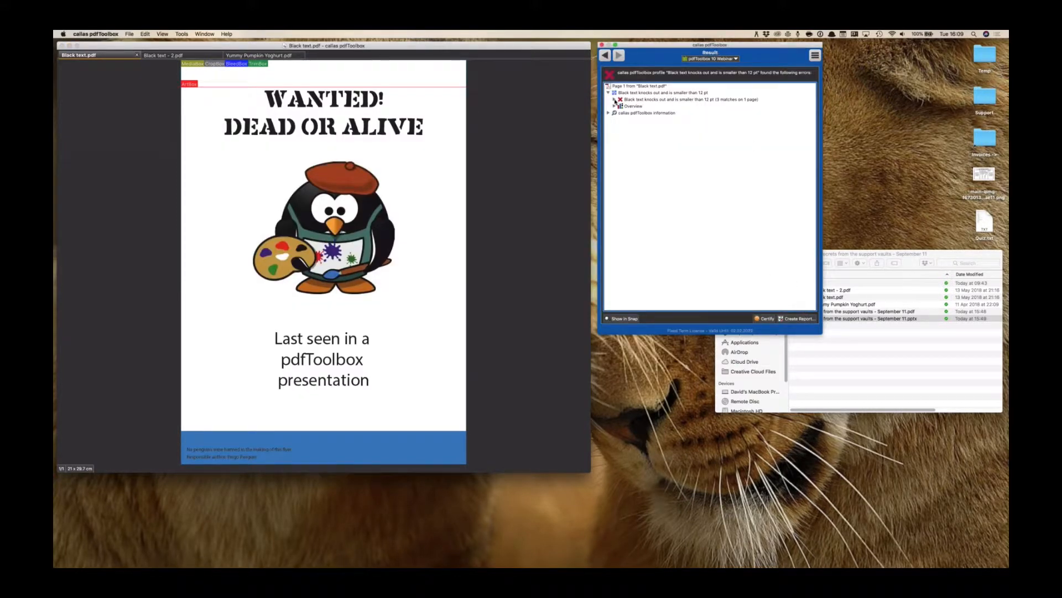
# Expand the check's matches for Black text.pdf and inspect each one in Snap View, placed clear of the page
pyautogui.click(615, 100)
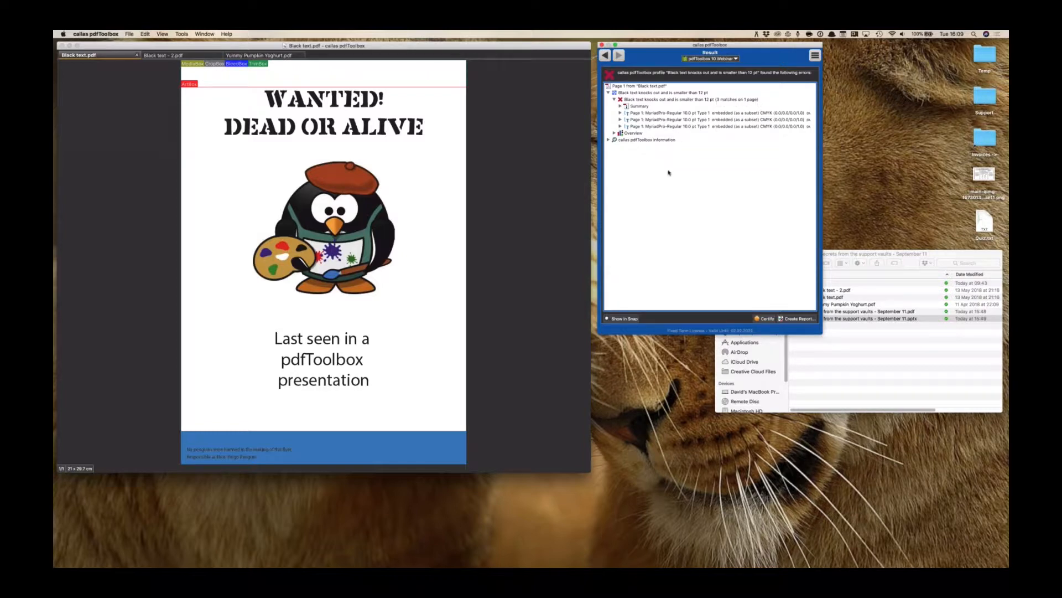
pyautogui.click(657, 113)
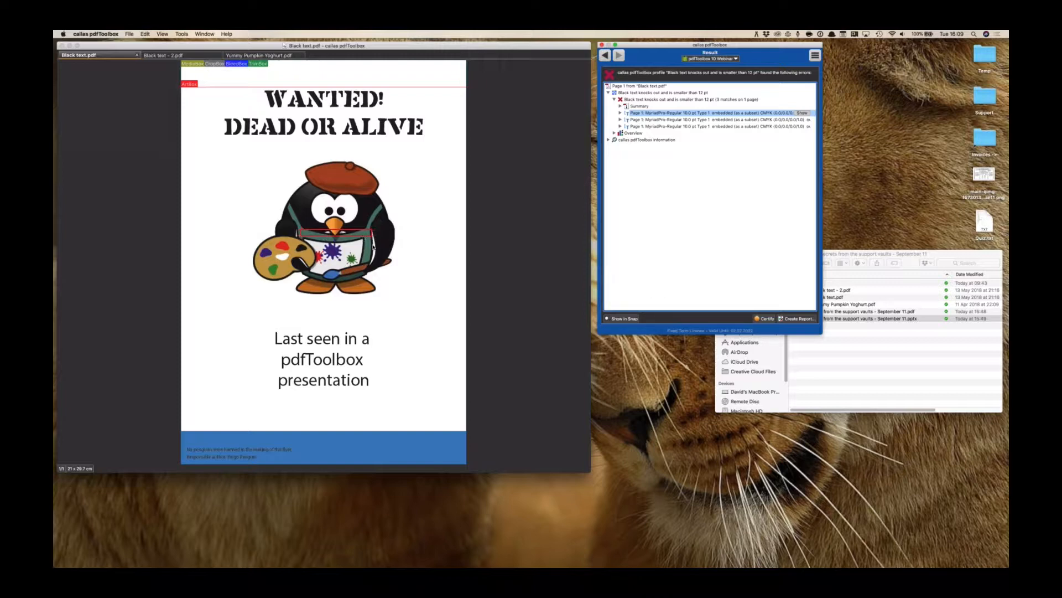
pyautogui.click(624, 319)
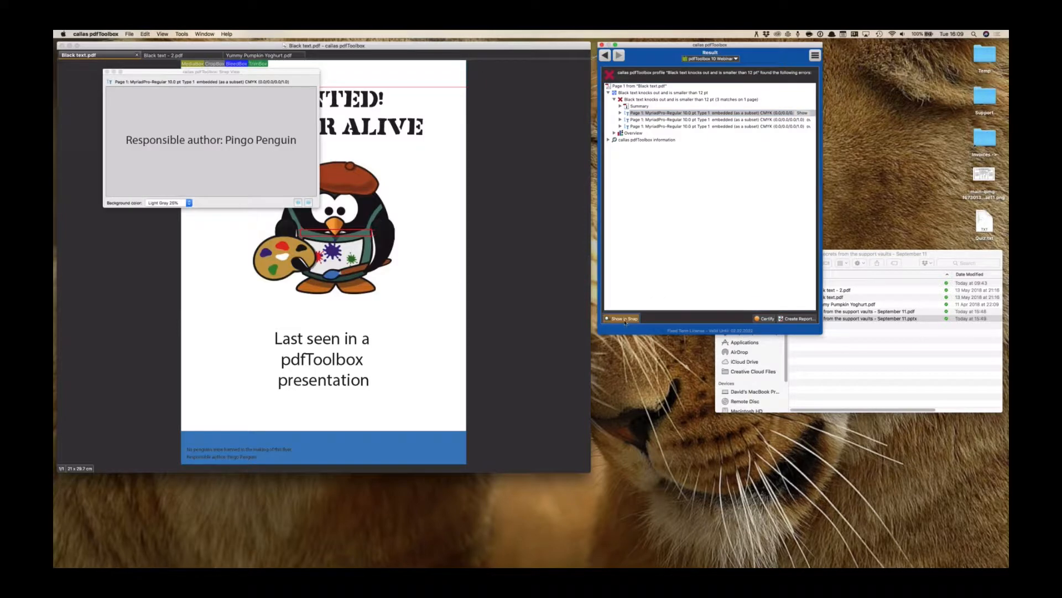
pyautogui.moveTo(283, 74); pyautogui.dragTo(780, 342)
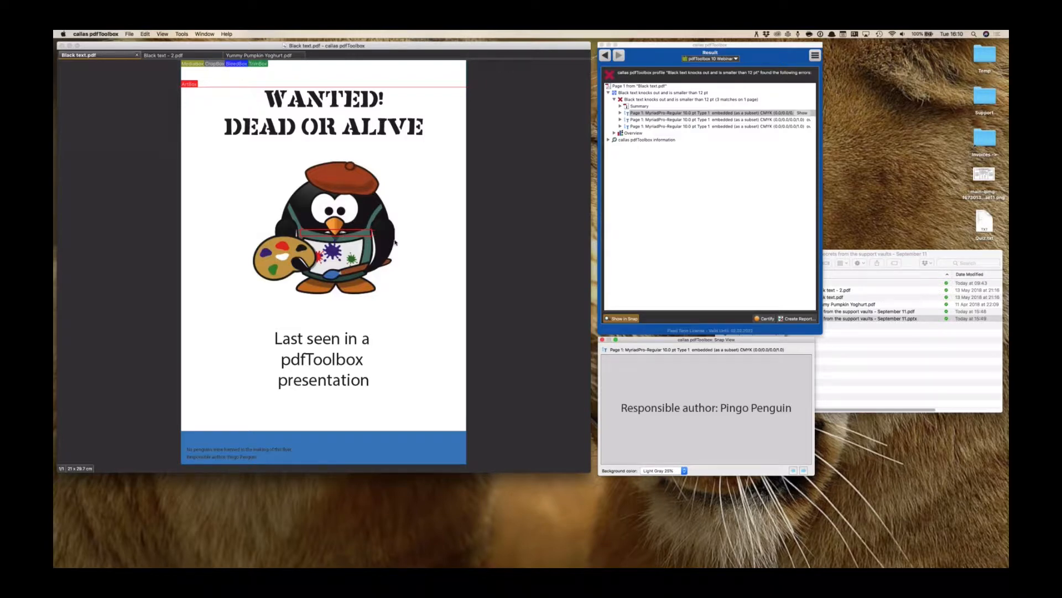
pyautogui.click(640, 120)
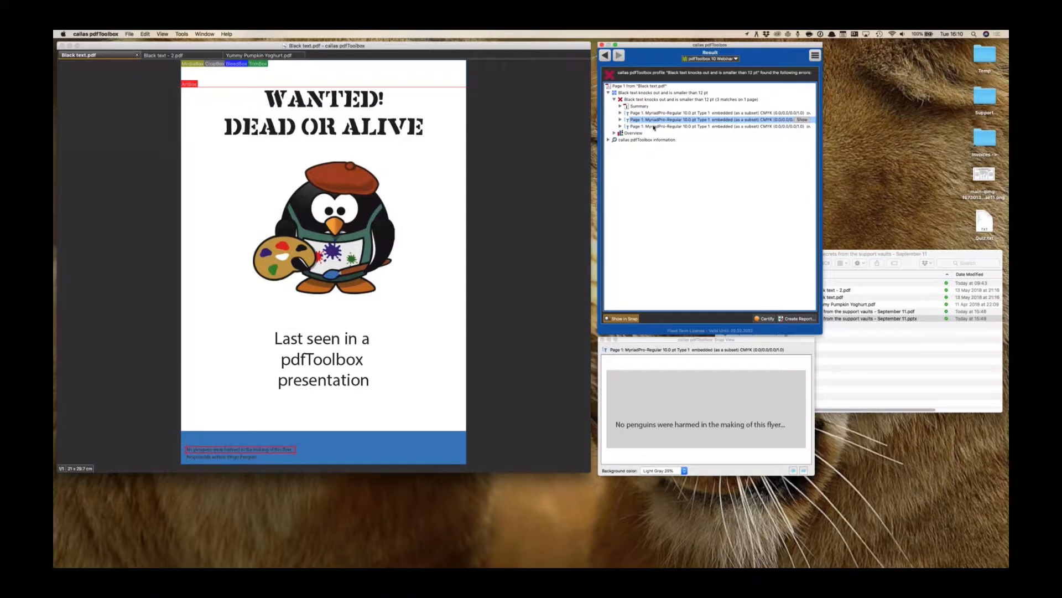
pyautogui.click(654, 127)
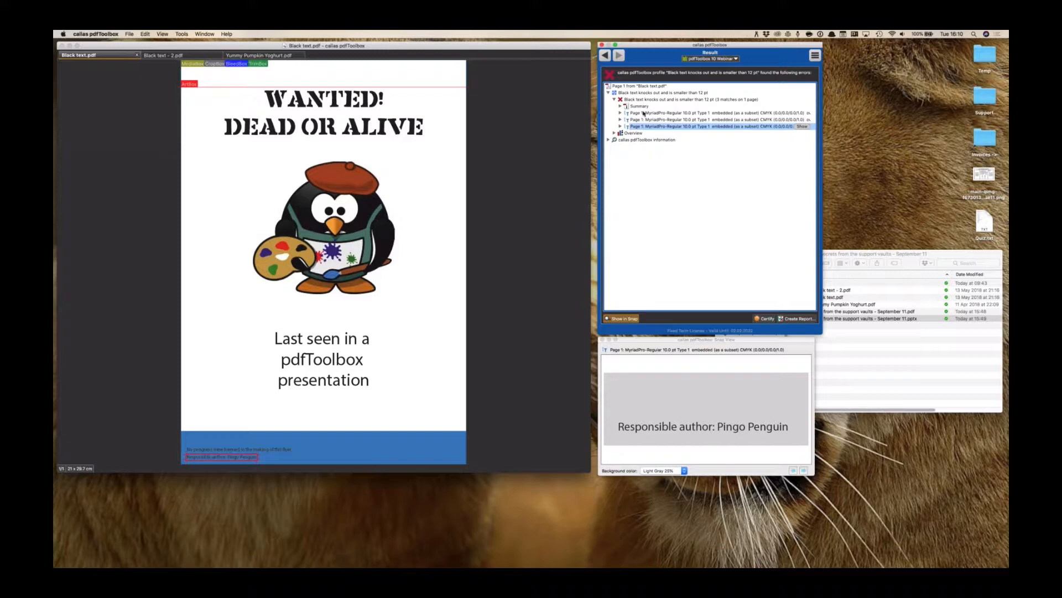
# Analyze Black text - 2.pdf with the same black text check and expand its list of matches
pyautogui.click(172, 57)
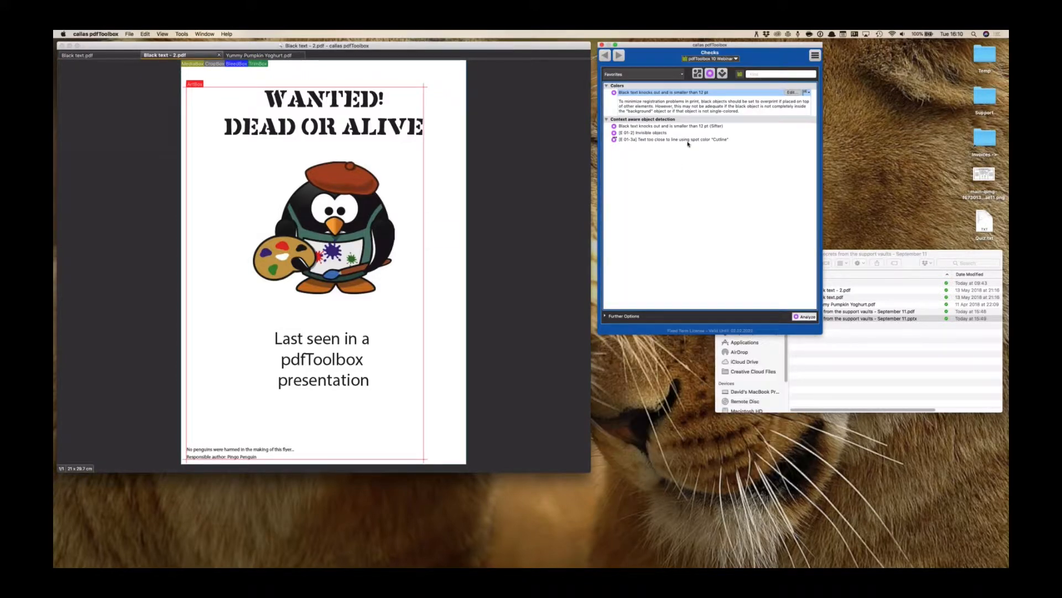
pyautogui.click(808, 317)
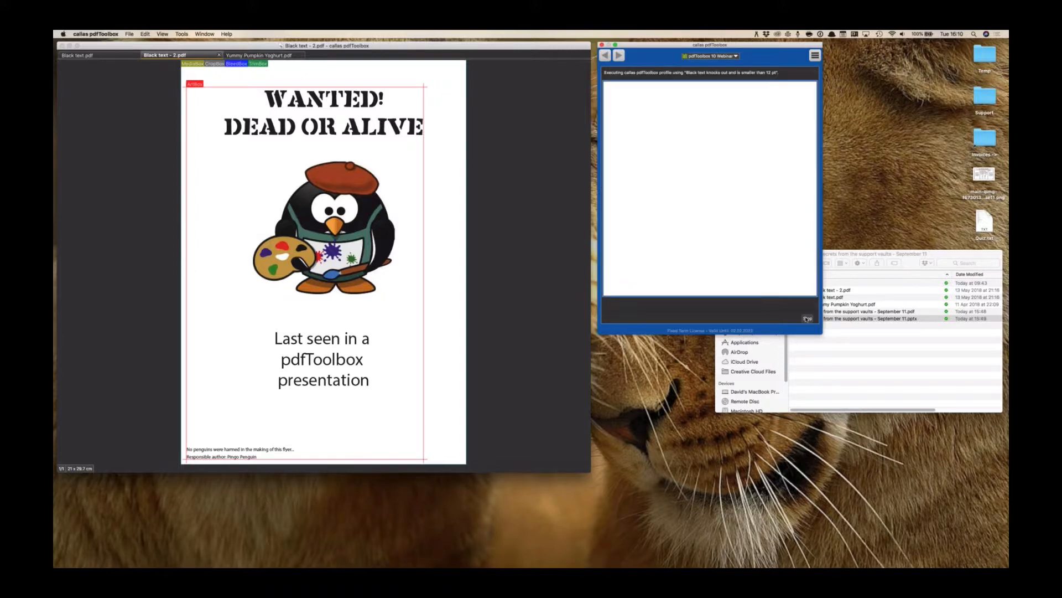
pyautogui.click(614, 100)
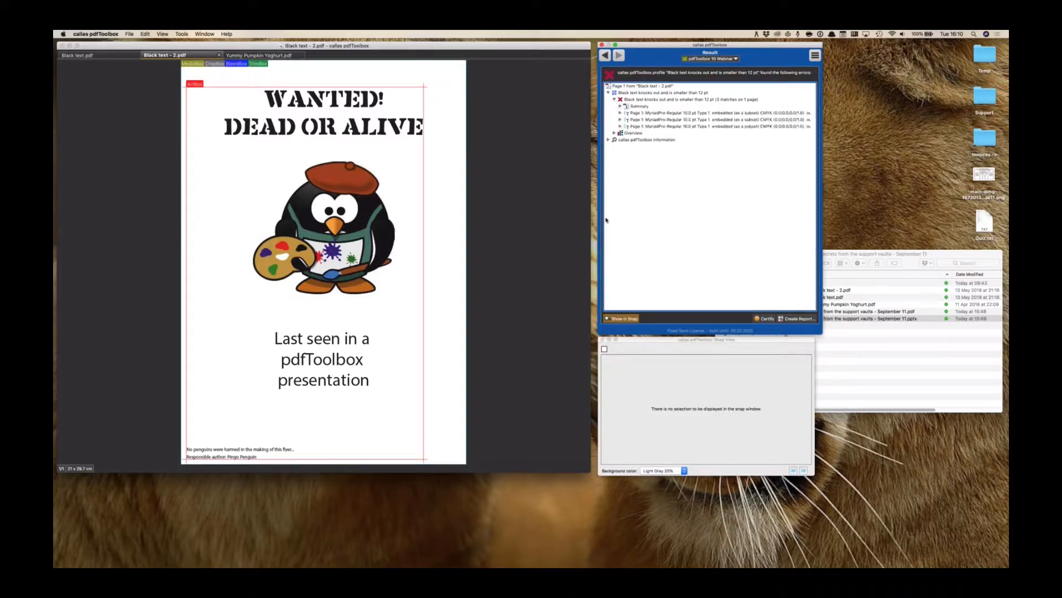
# Close Snap View and locate each listed match on the page of Black text - 2.pdf
pyautogui.click(603, 340)
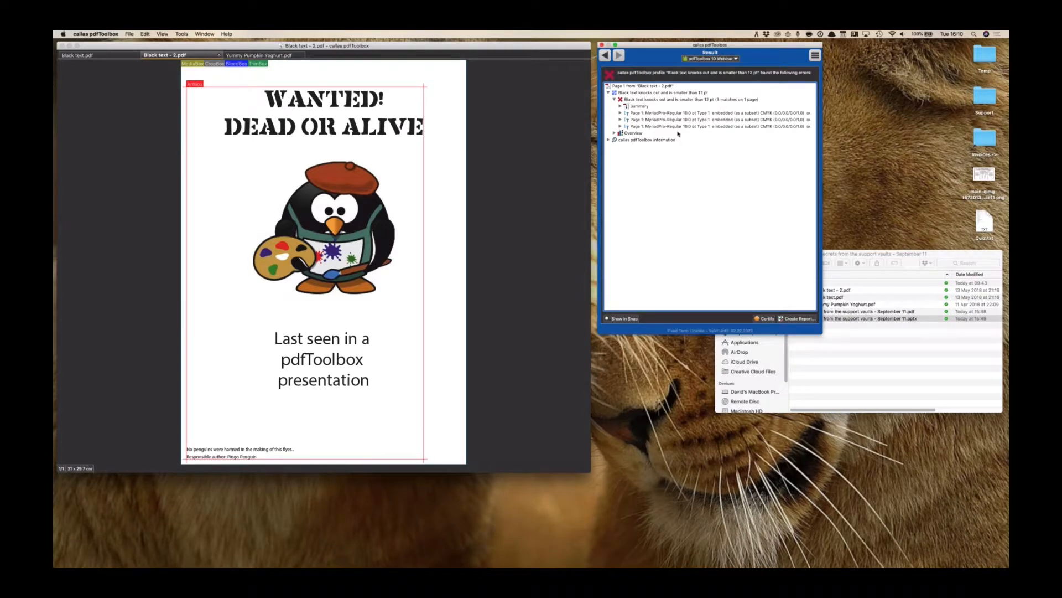
pyautogui.click(678, 113)
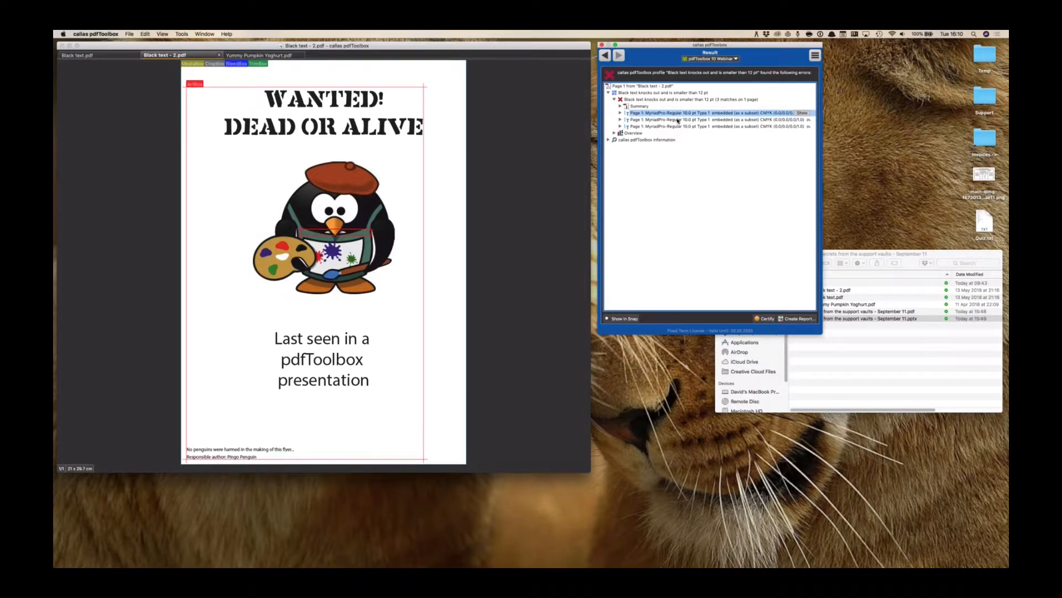
pyautogui.click(678, 120)
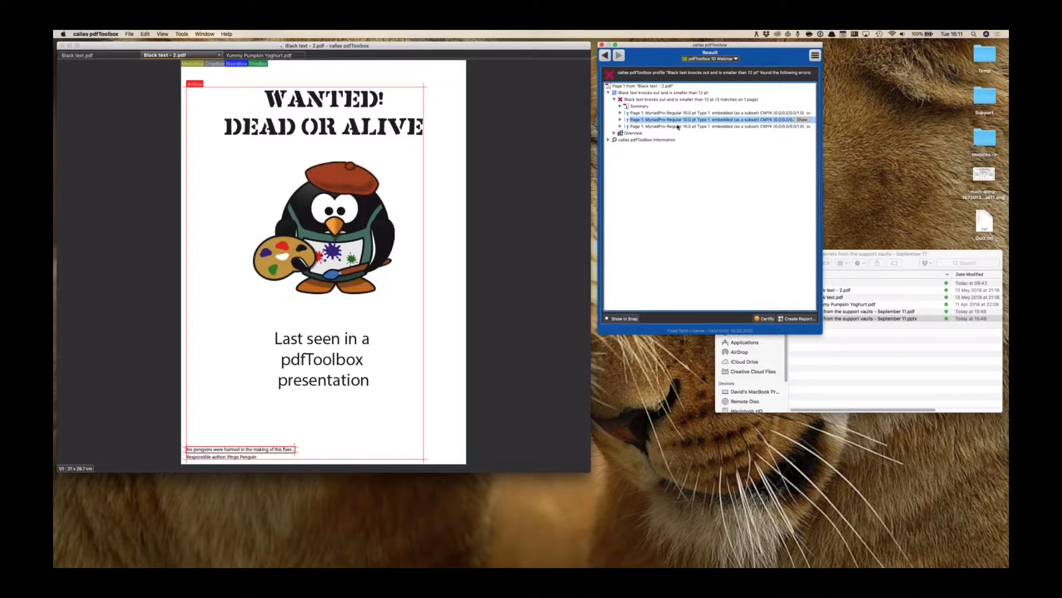
pyautogui.click(679, 126)
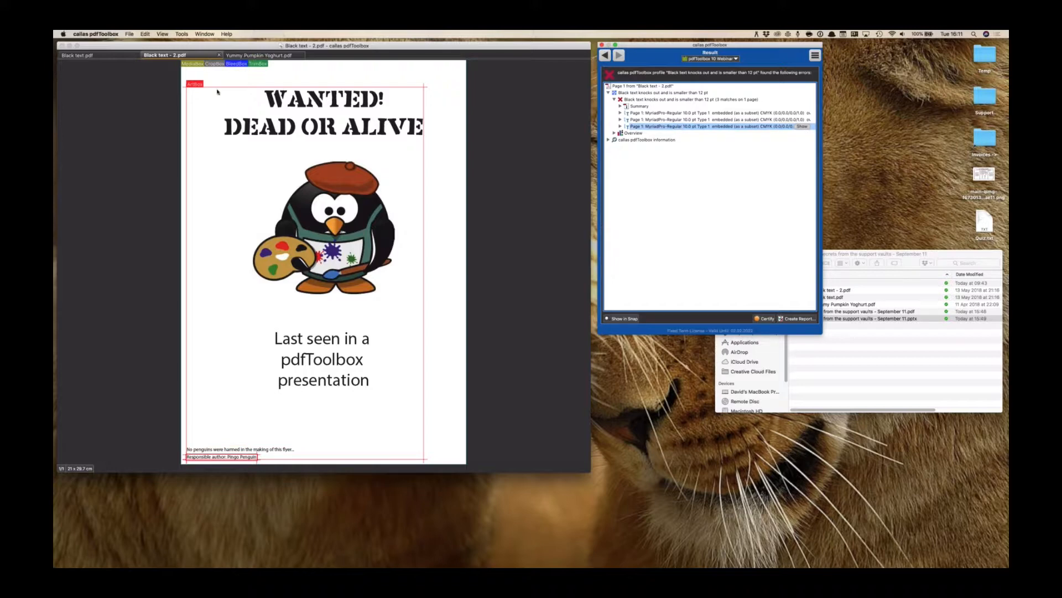
# Return to the checks and analyze Black text.pdf with "Black text knocks out and is smaller than 12 pt (Sifter)"
pyautogui.click(105, 56)
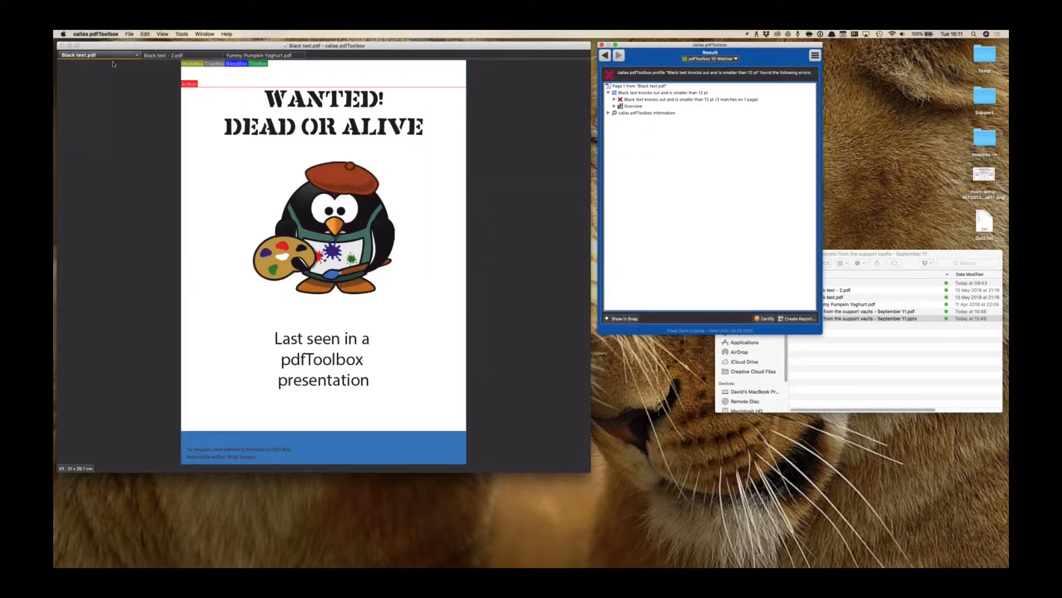
pyautogui.click(179, 56)
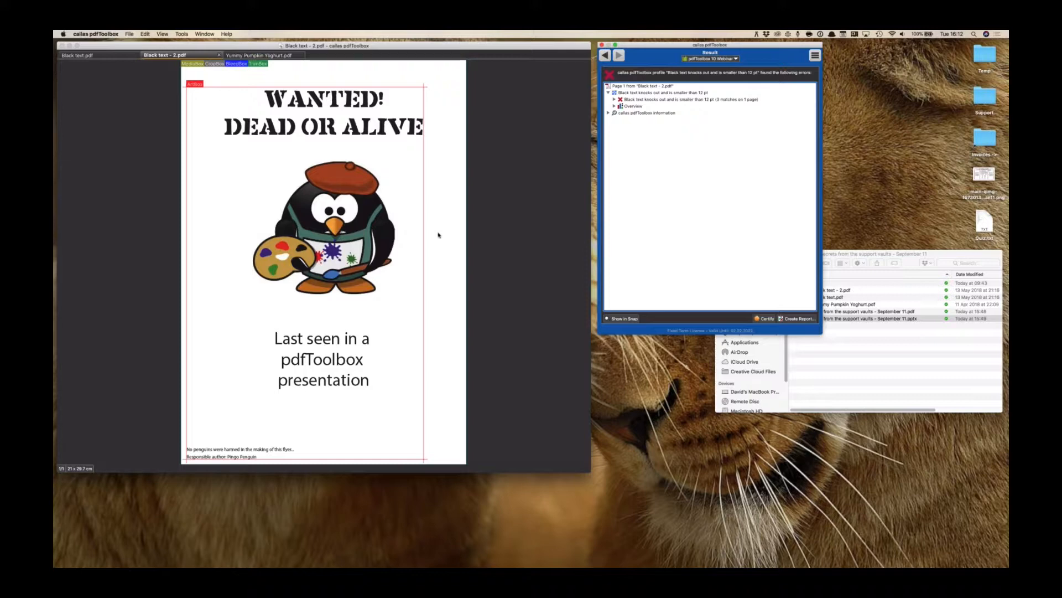
pyautogui.click(608, 56)
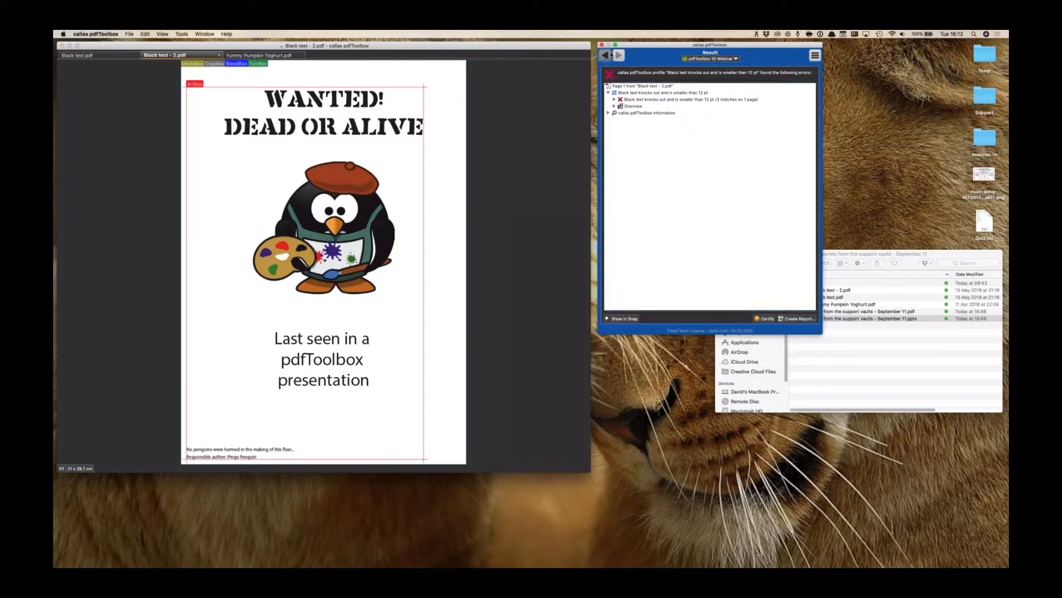
pyautogui.click(99, 55)
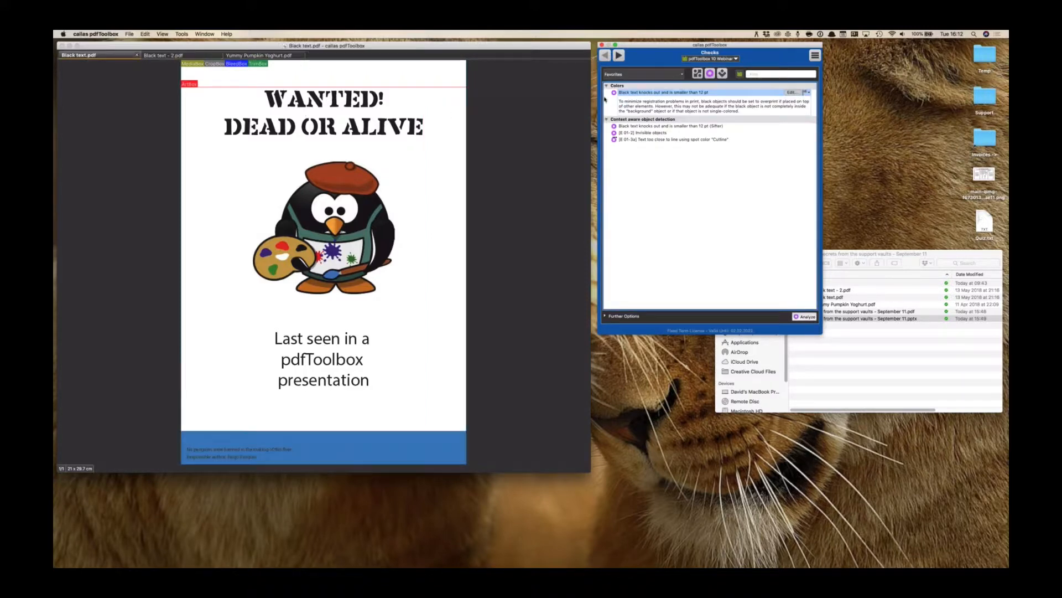
pyautogui.click(676, 126)
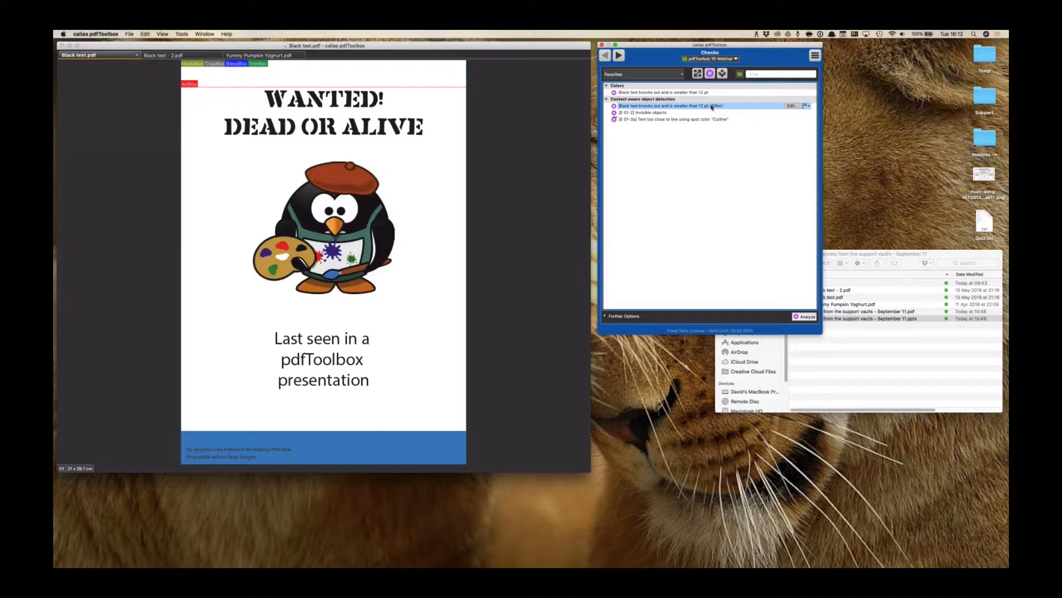
pyautogui.click(806, 317)
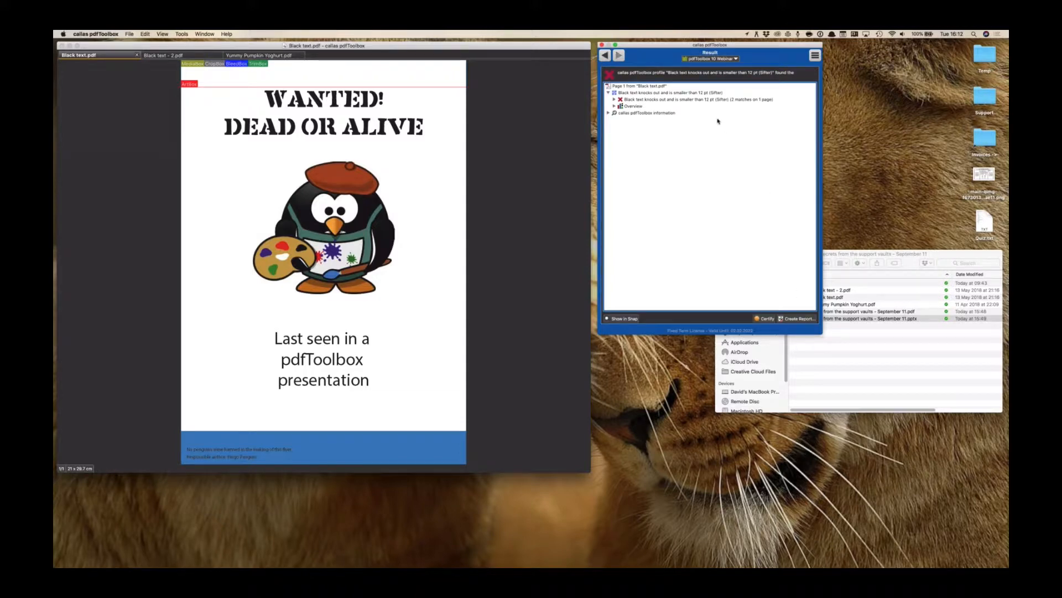
# Expand the Sifter check's matches and locate each one on the page of Black text.pdf
pyautogui.click(614, 99)
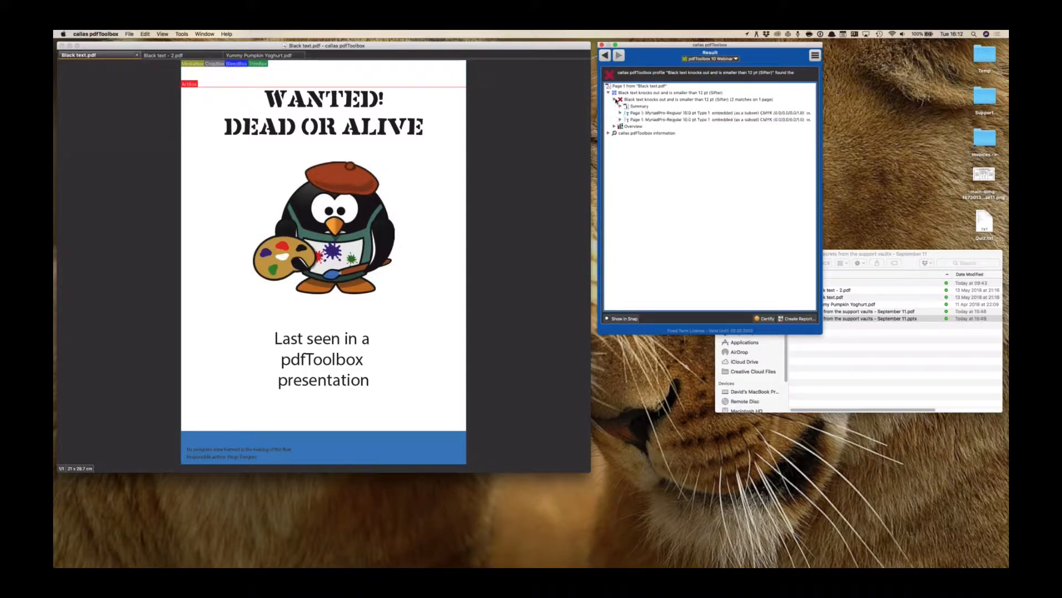
pyautogui.click(746, 113)
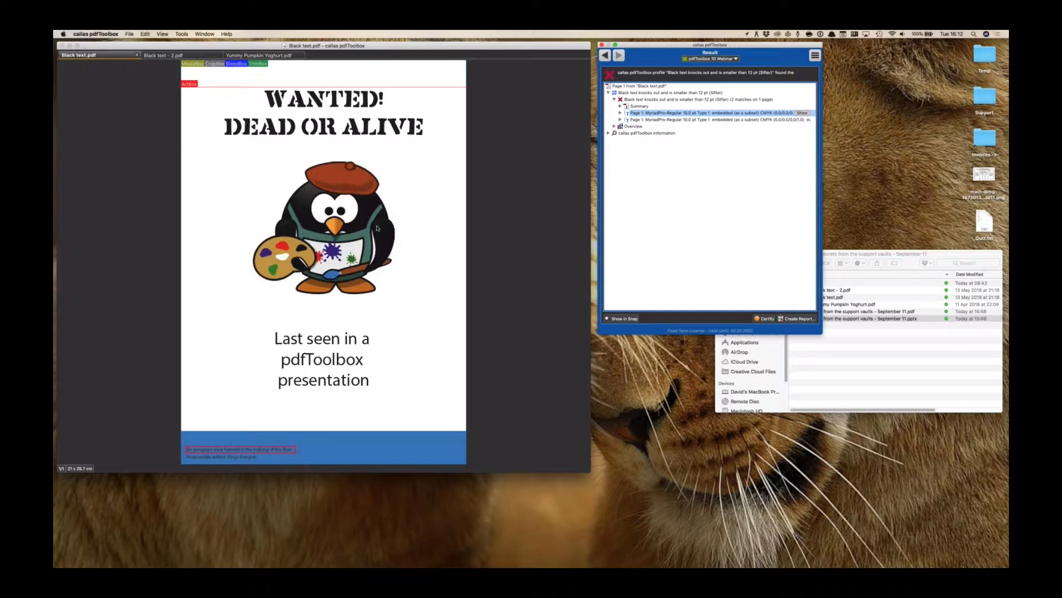
pyautogui.click(657, 119)
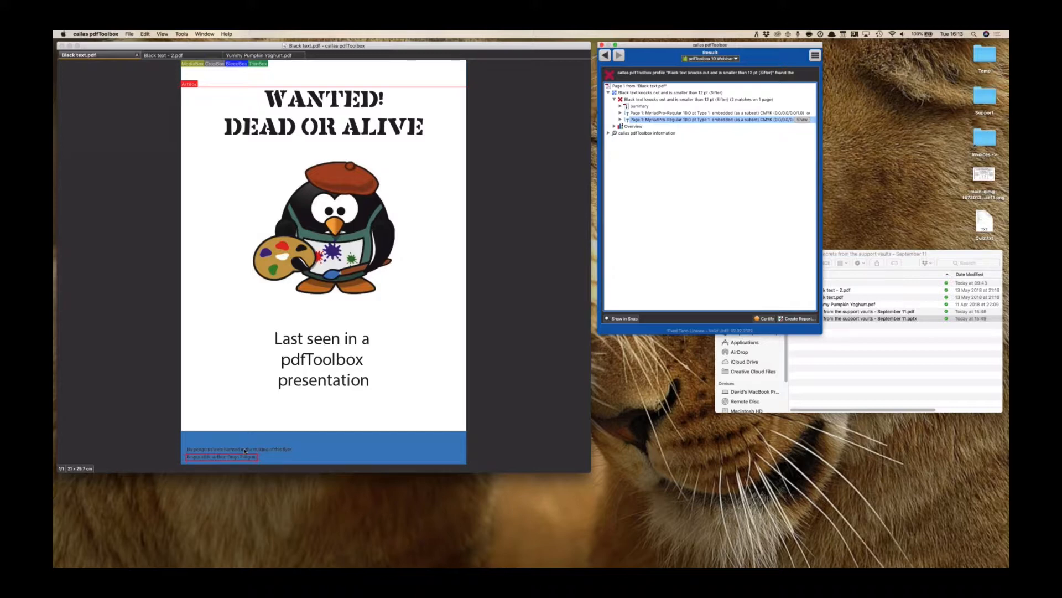
# Analyze Black text - 2.pdf with the "Black text knocks out and is smaller than 12 pt (Sifter)" check
pyautogui.click(162, 55)
pyautogui.click(605, 55)
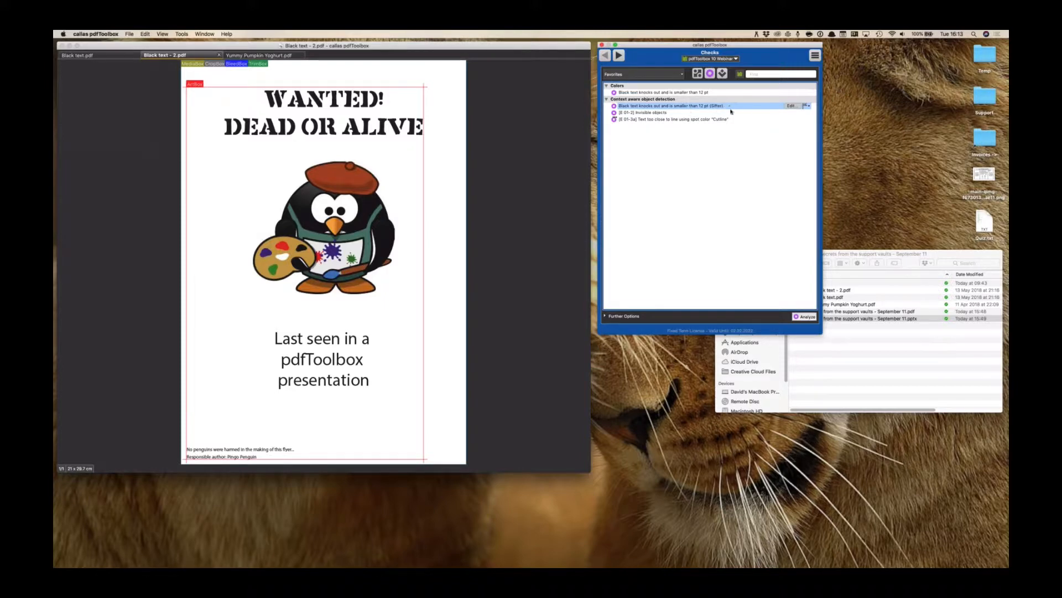
pyautogui.click(807, 317)
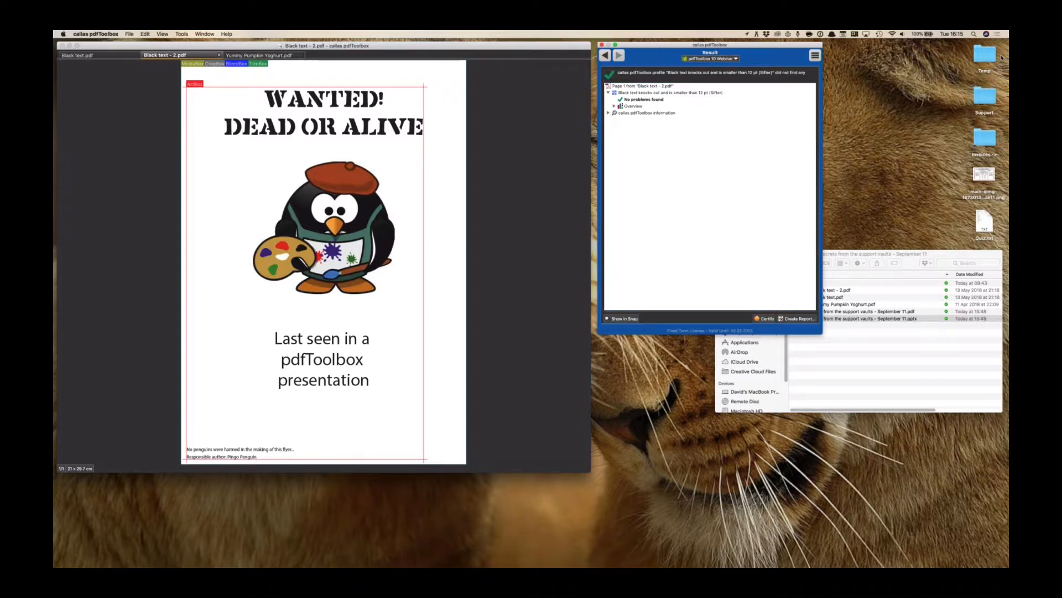
pyautogui.click(935, 432)
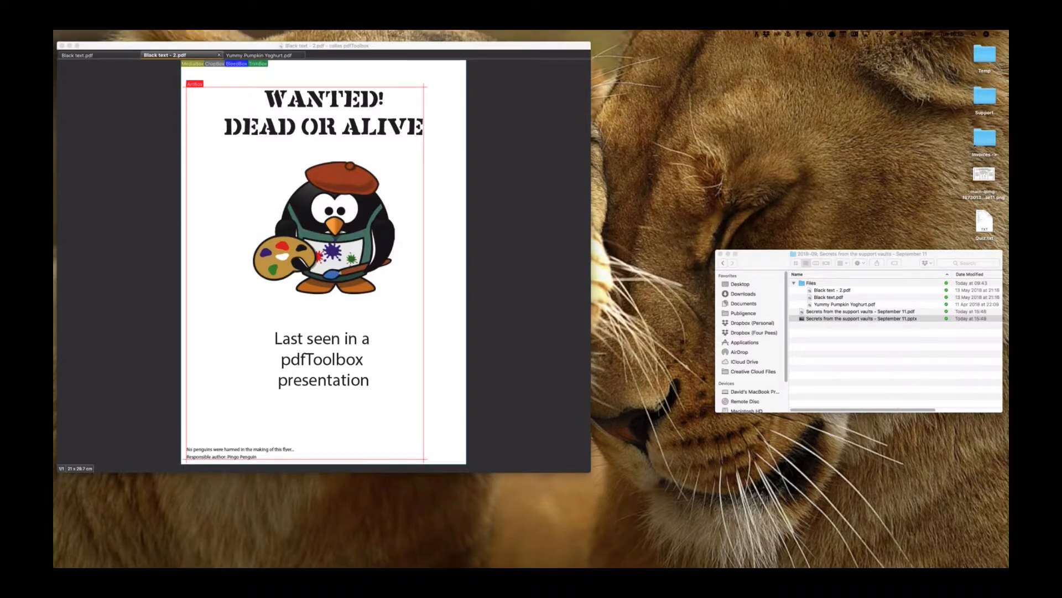
pyautogui.click(453, 139)
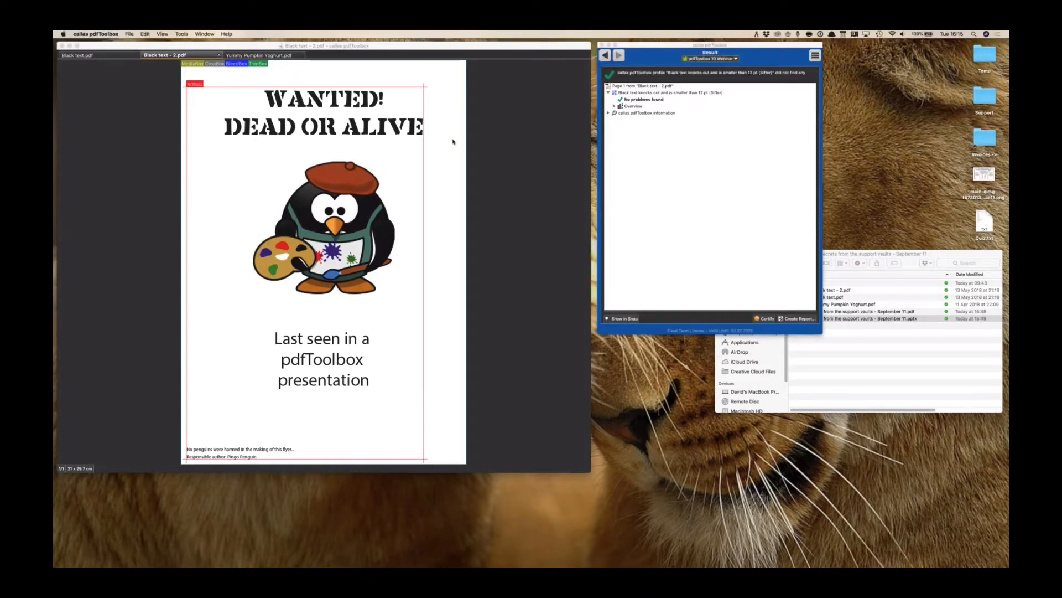
# Open the Sifter check's definition and examine the properties in the Context aware object detection group
pyautogui.click(605, 56)
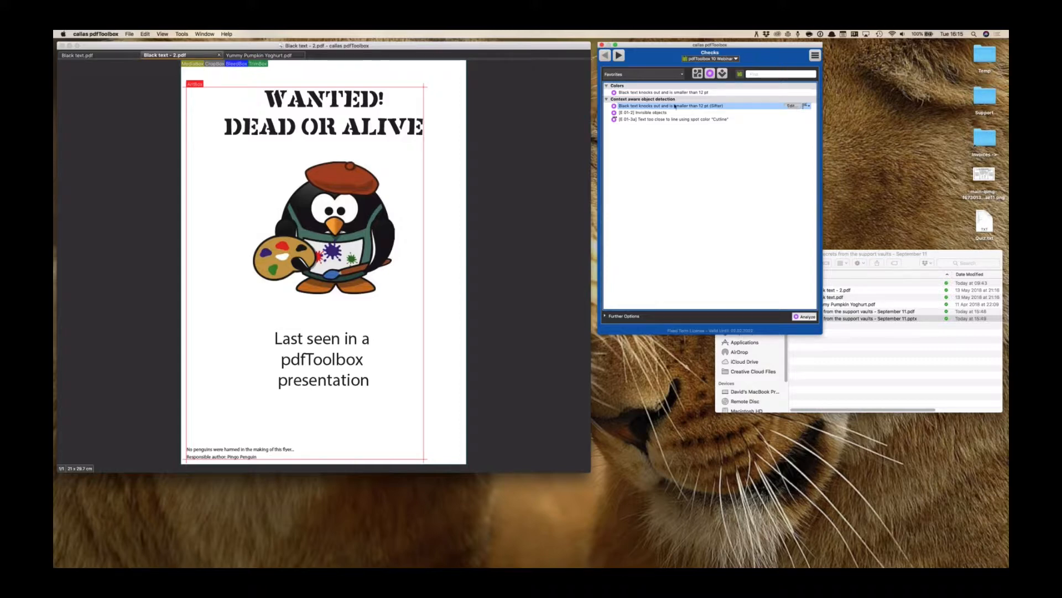
pyautogui.click(787, 106)
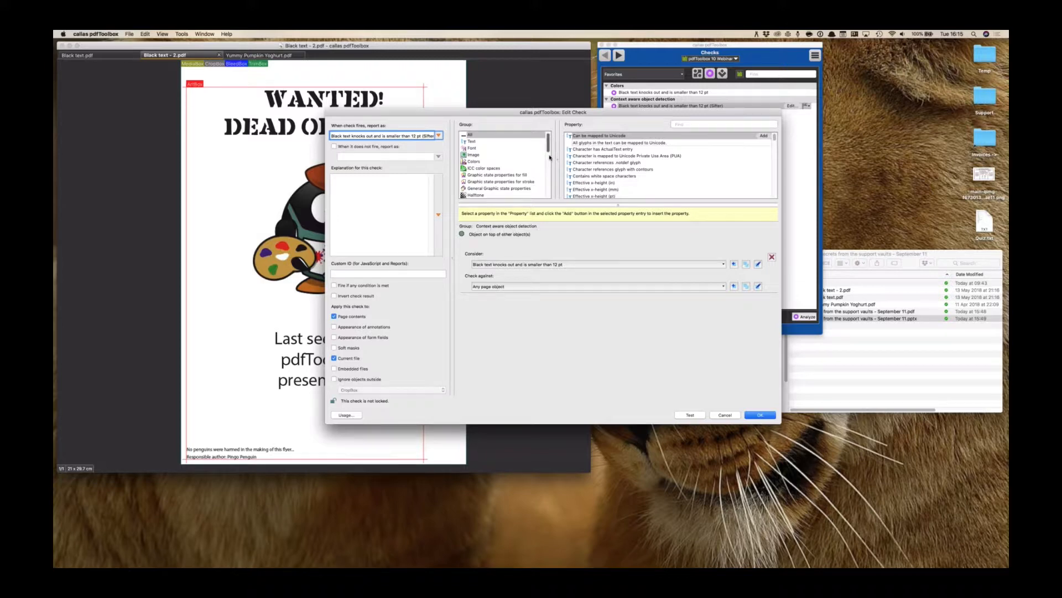
pyautogui.scroll(-6, 550, 157)
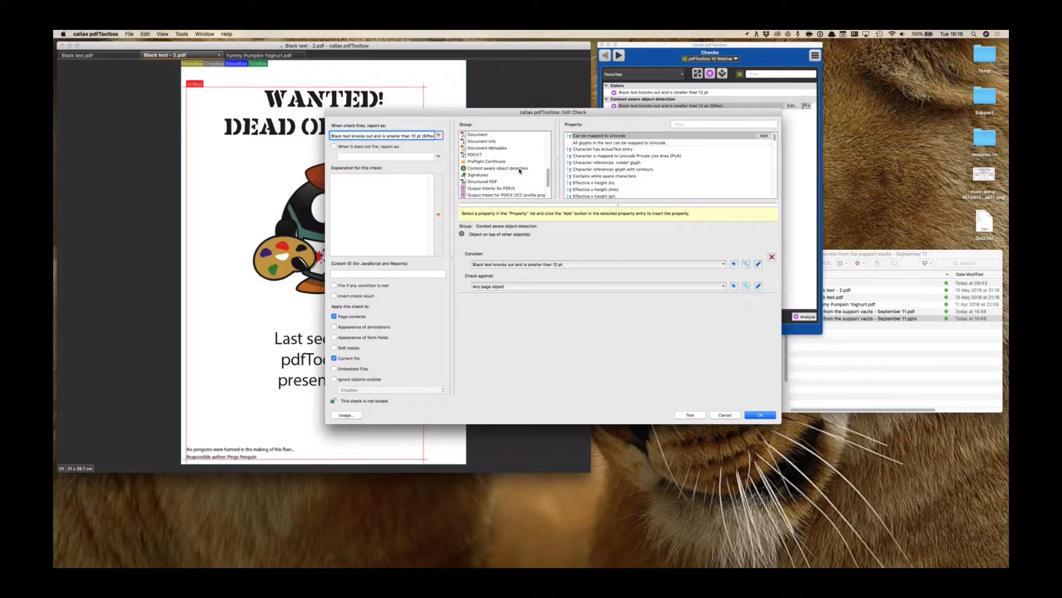
pyautogui.click(520, 168)
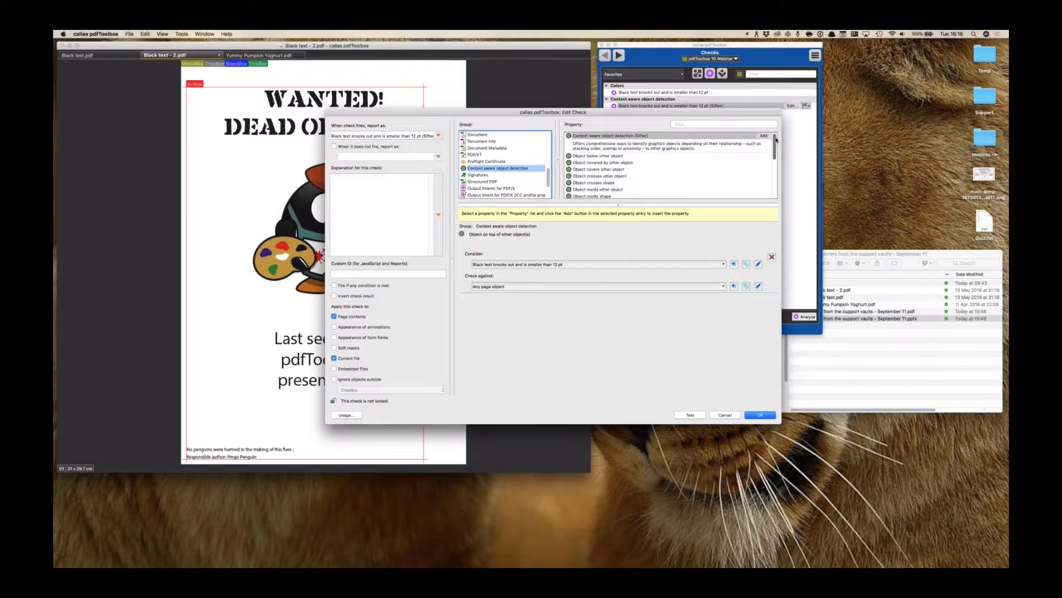
pyautogui.moveTo(776, 139)
pyautogui.mouseDown()
pyautogui.moveTo(779, 166)
pyautogui.moveTo(780, 130)
pyautogui.mouseUp()
pyautogui.moveTo(499, 236)
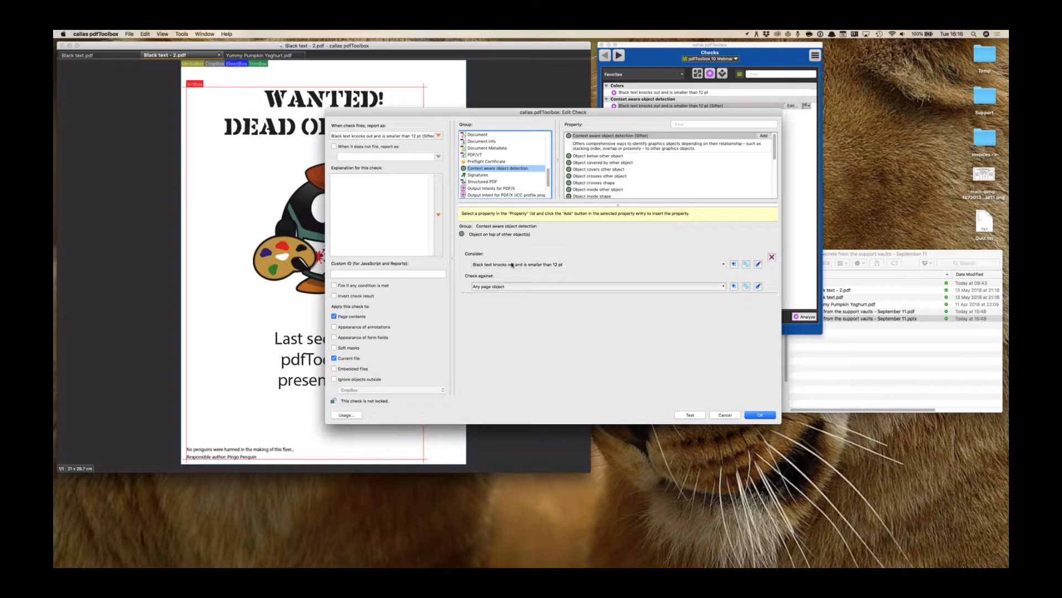
# Examine the Sifter check's Consider and Check against choices and its context-aware properties, then close the definition without changes
pyautogui.click(511, 265)
pyautogui.click(511, 265)
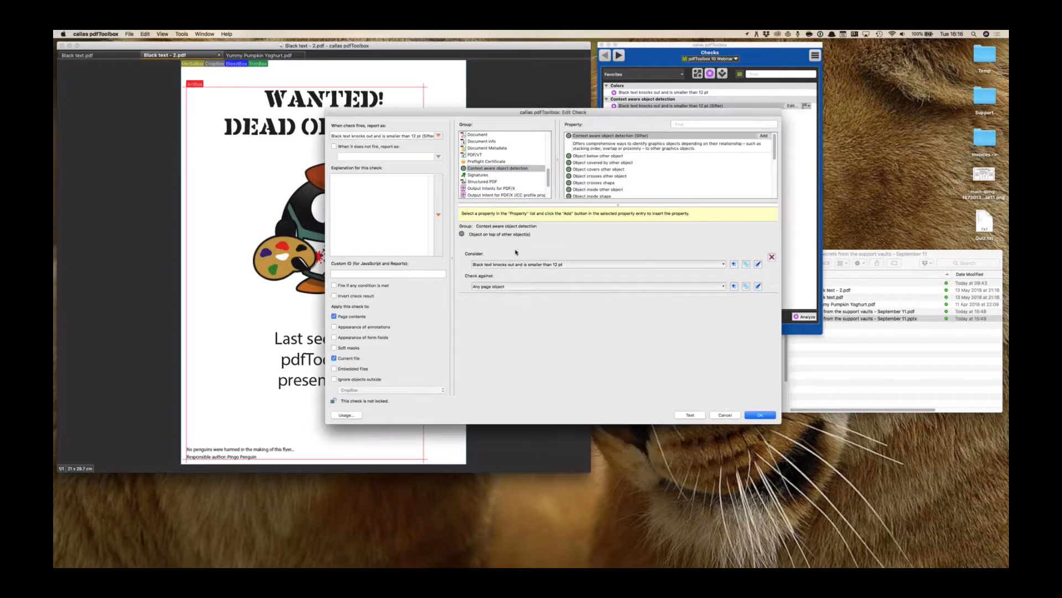
pyautogui.click(516, 287)
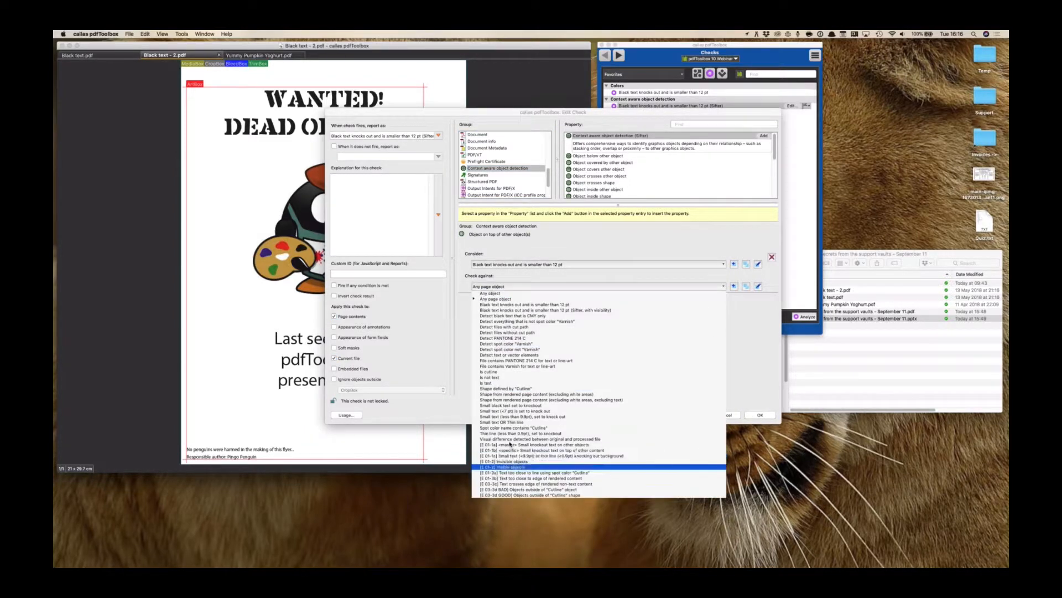
pyautogui.click(519, 276)
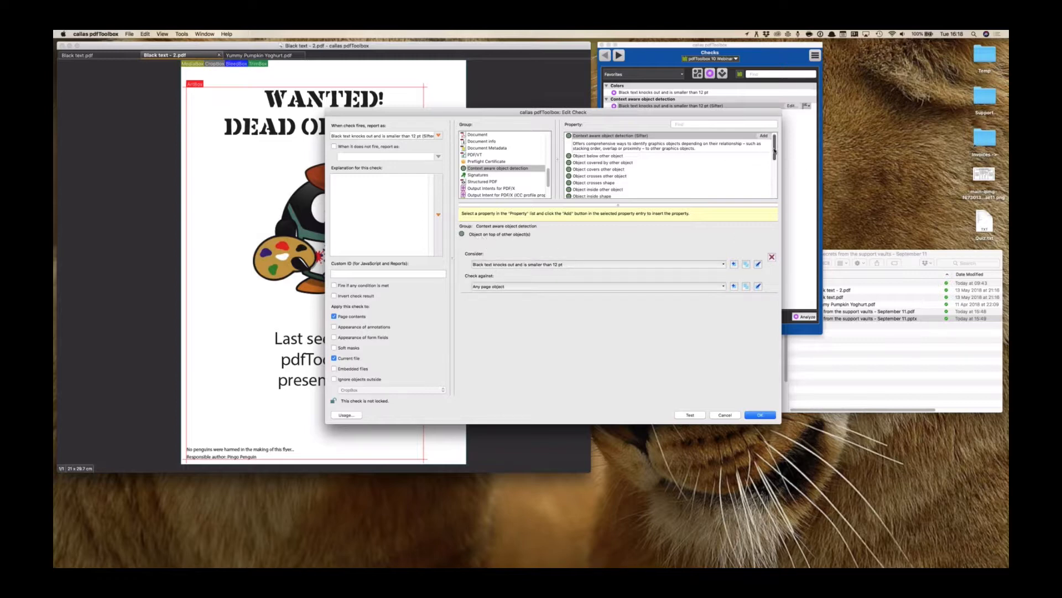
pyautogui.moveTo(774, 150)
pyautogui.mouseDown()
pyautogui.moveTo(777, 191)
pyautogui.moveTo(777, 155)
pyautogui.mouseUp()
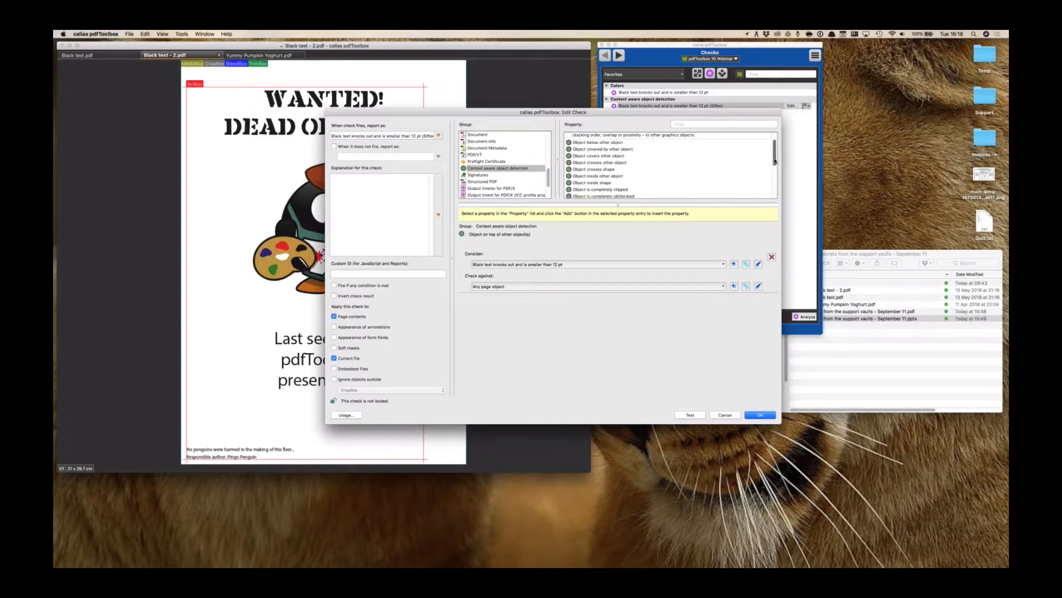
pyautogui.scroll(-3, 719, 162)
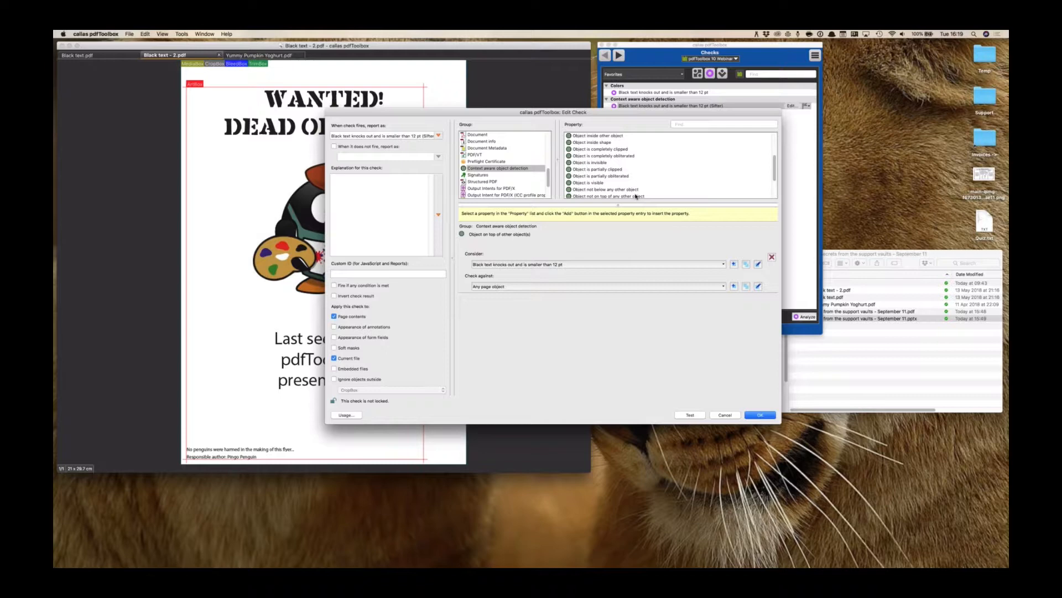
pyautogui.click(728, 417)
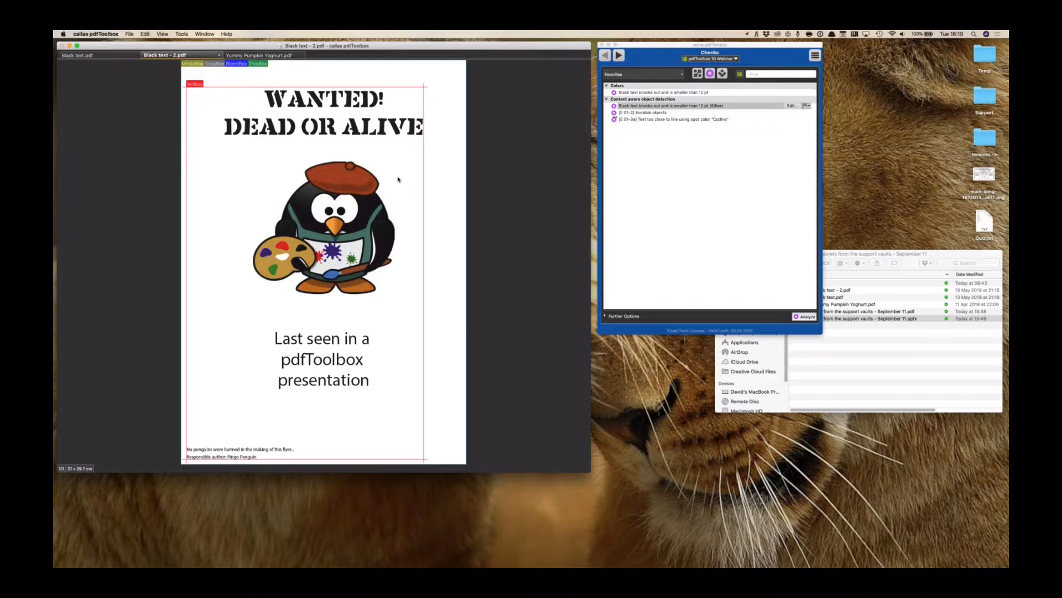
# Inspect the Cutline separation of Yummy Pumpkin Yoghurt.pdf using individual separations, then return to the regular page view
pyautogui.click(251, 56)
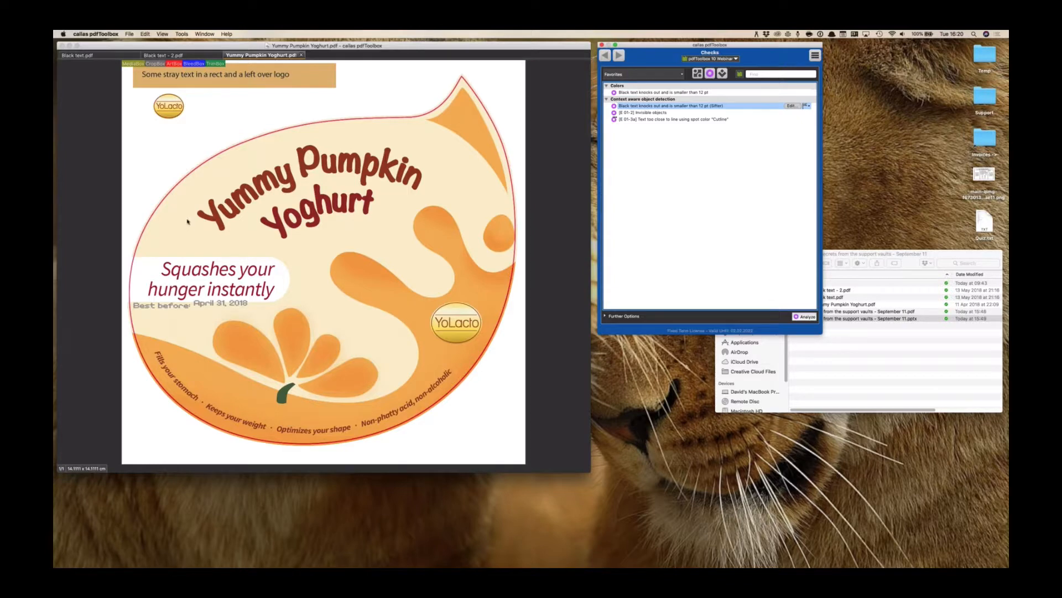
pyautogui.click(182, 34)
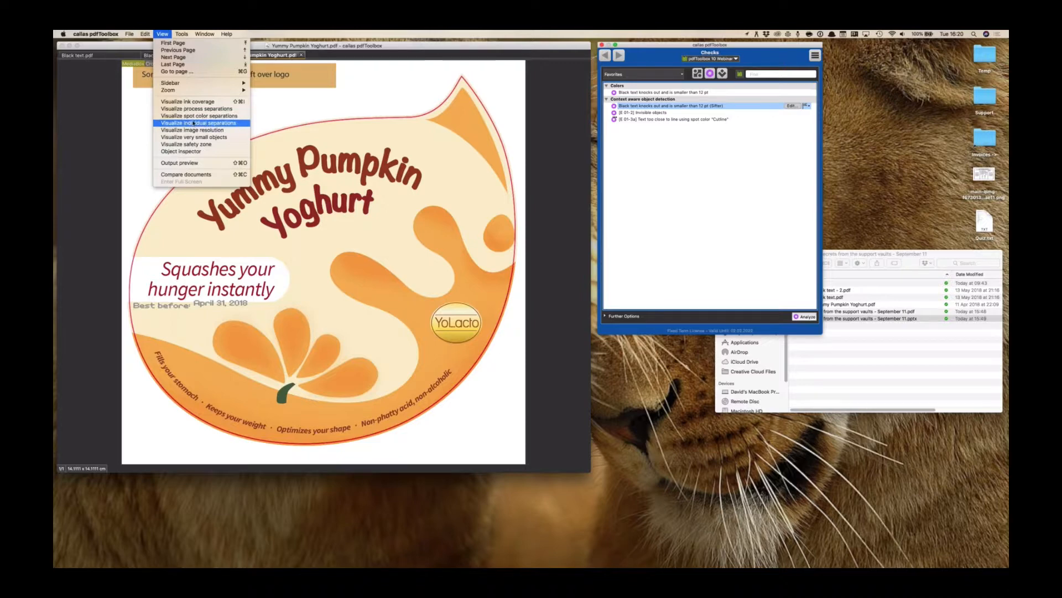
pyautogui.click(193, 123)
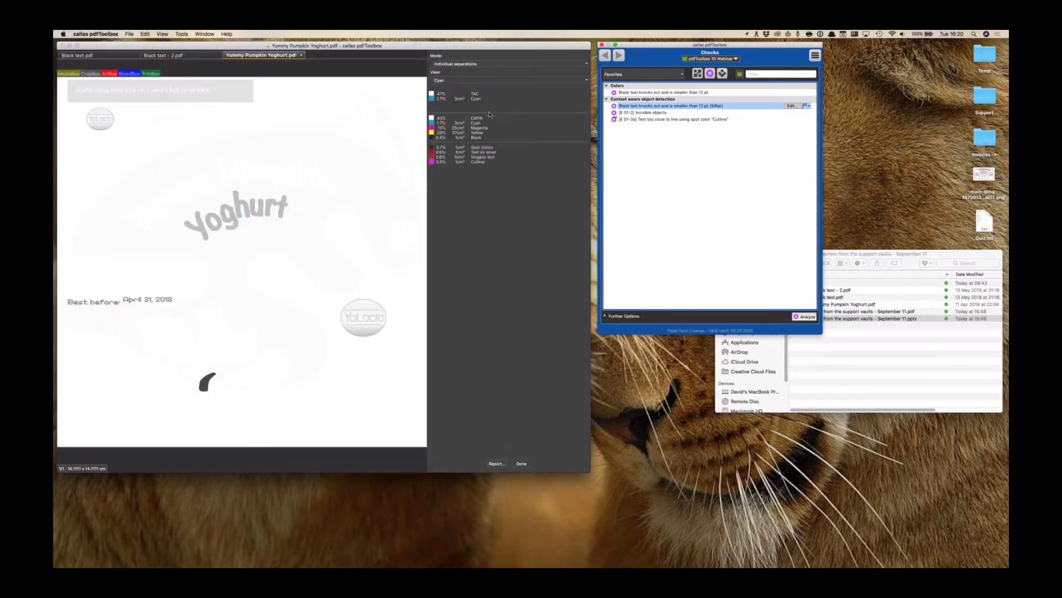
pyautogui.click(480, 82)
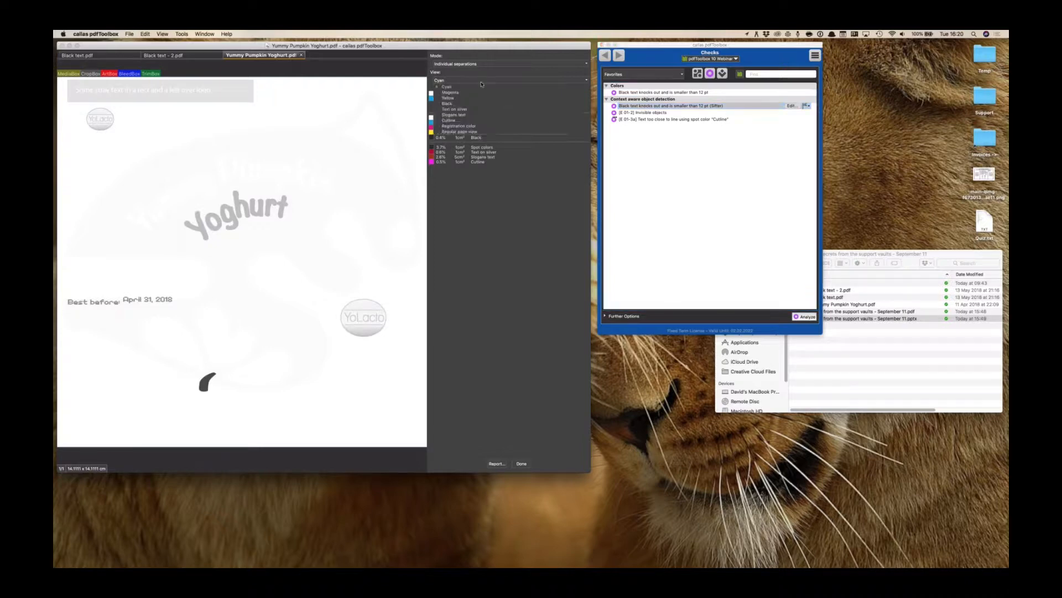
pyautogui.click(480, 121)
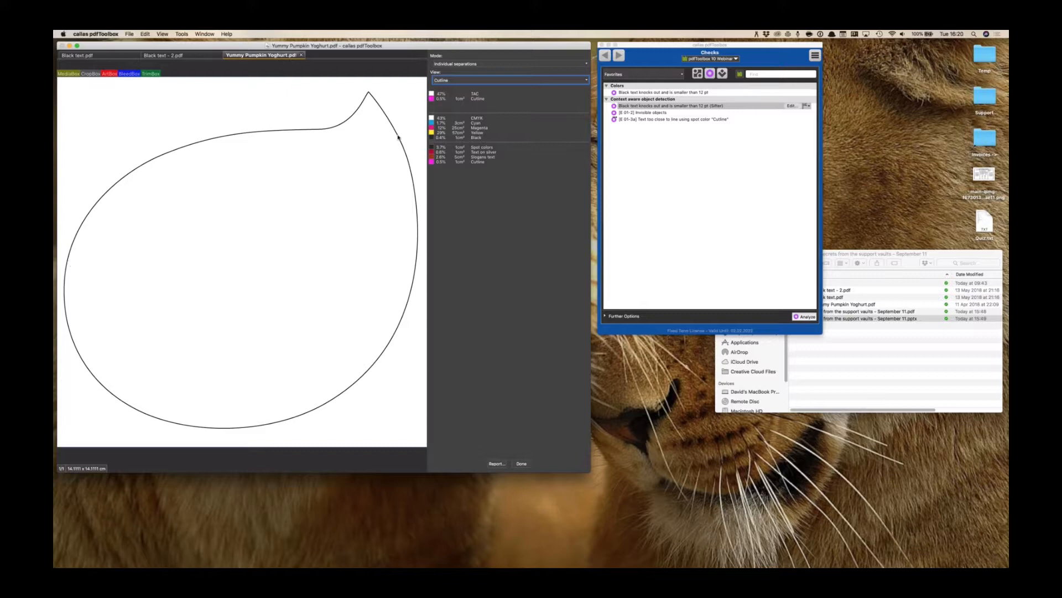
pyautogui.click(518, 465)
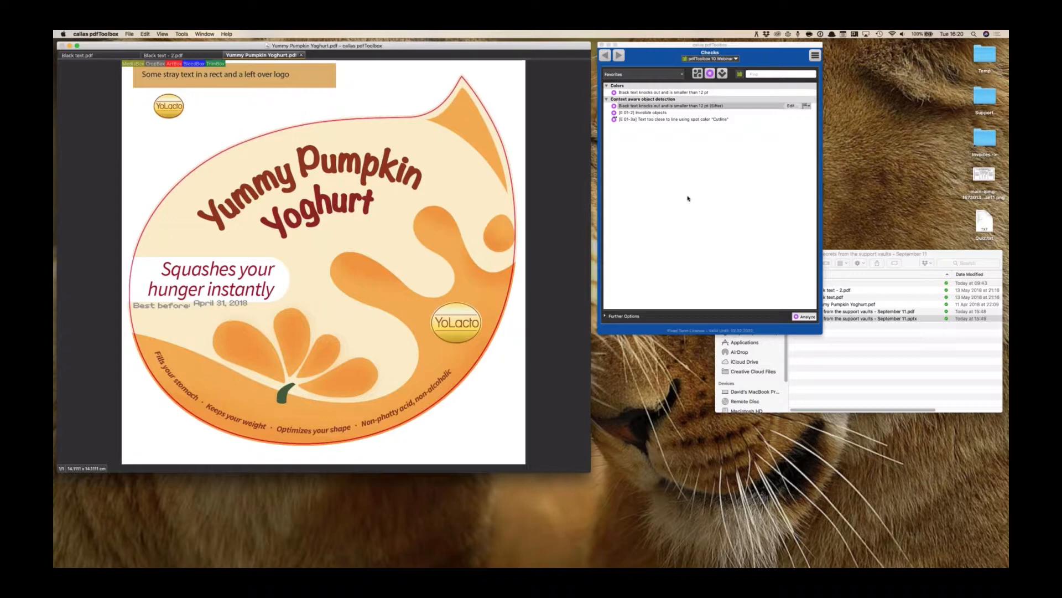
# Analyze Yummy Pumpkin Yoghurt.pdf with the "[E 01-3a] Text too close to line using spot color "Cutline"" check at a 2 mm minimal distance
pyautogui.click(673, 119)
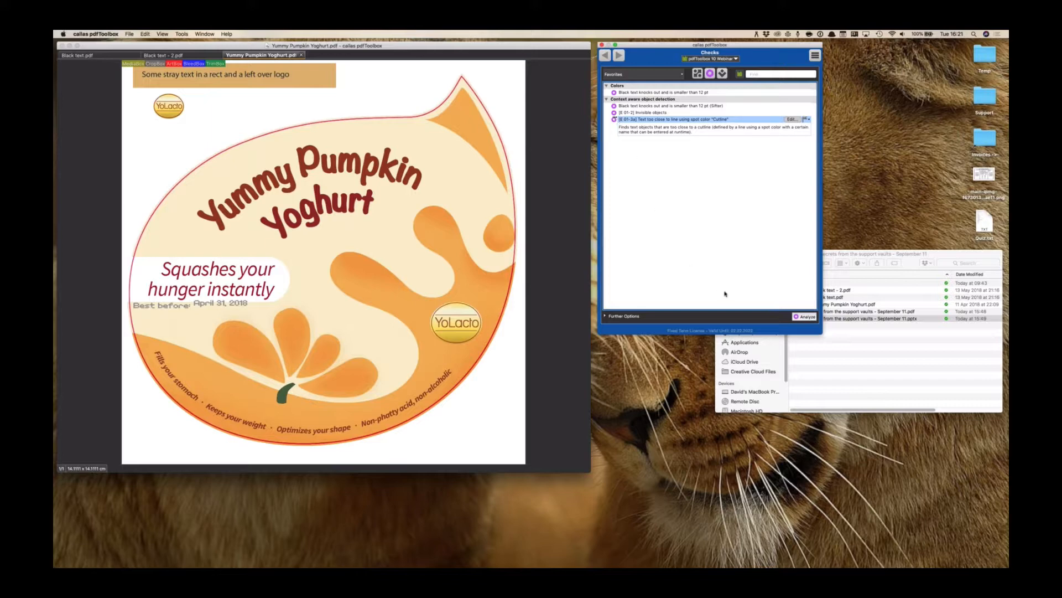
pyautogui.click(808, 317)
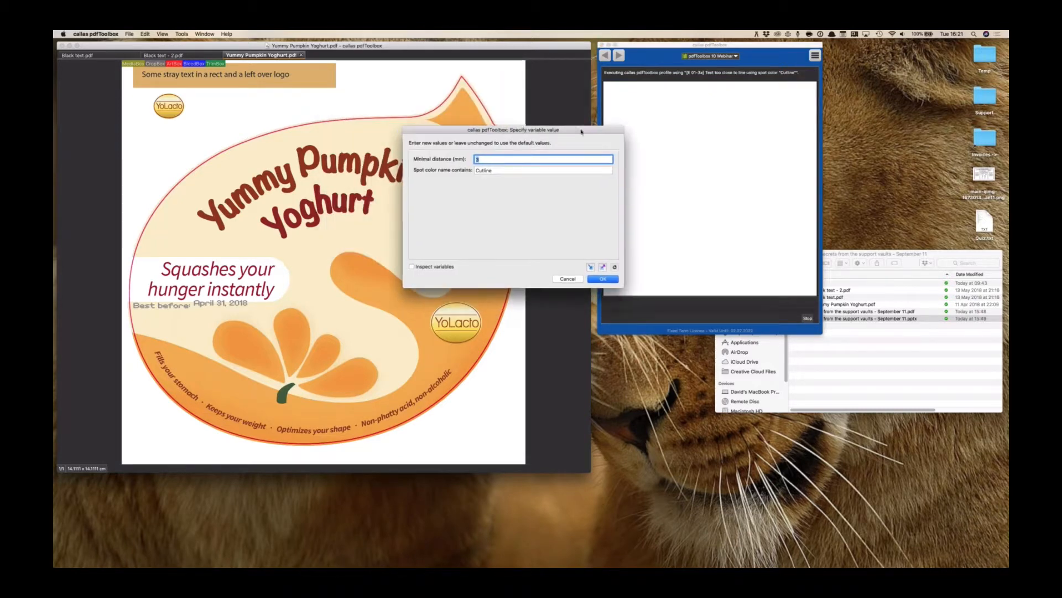
pyautogui.click(496, 171)
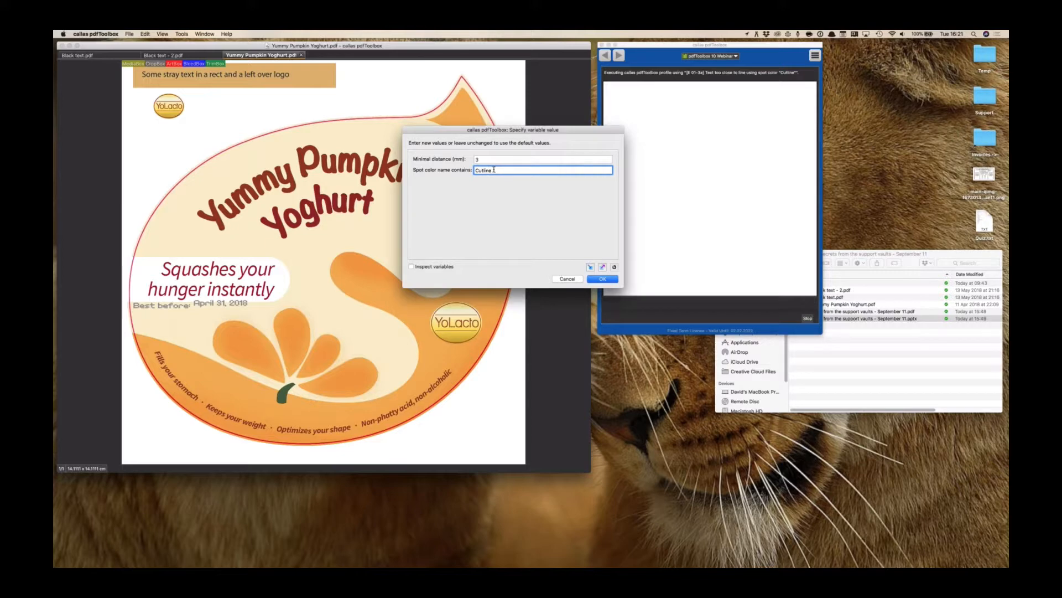
pyautogui.click(475, 160)
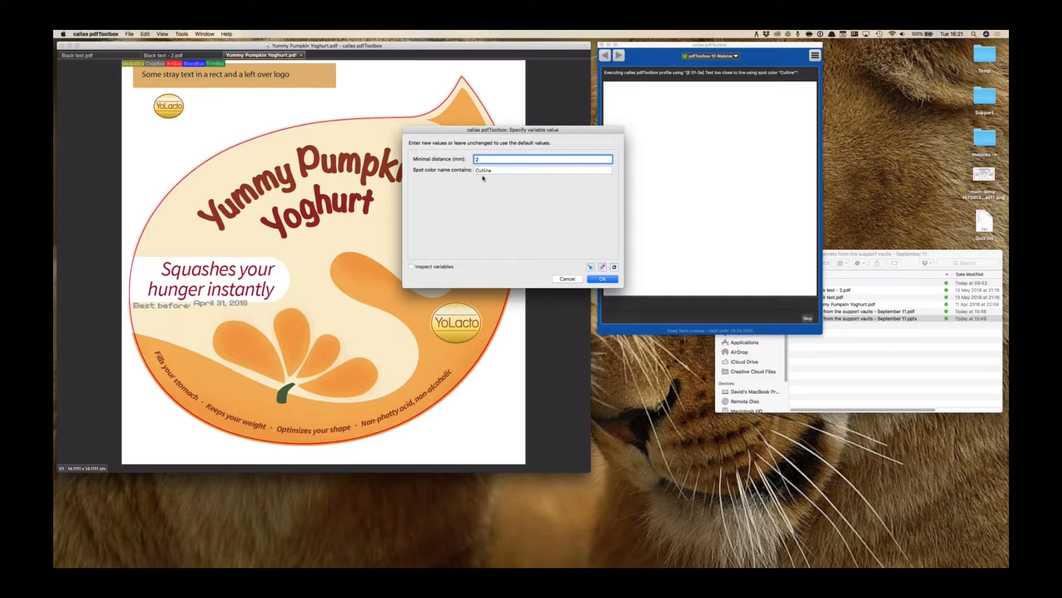
pyautogui.click(603, 279)
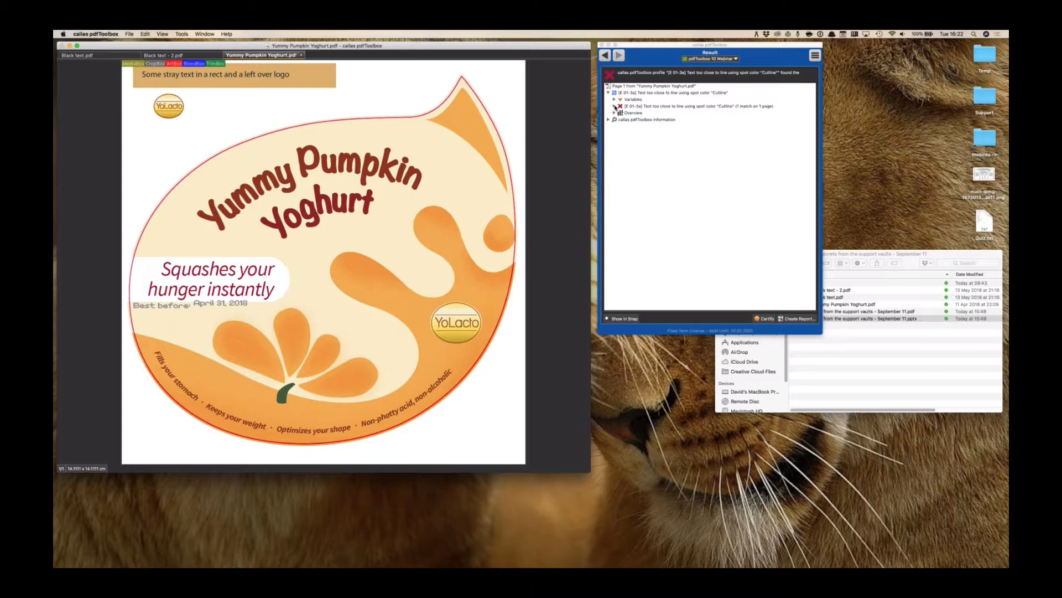
# Expand the results of the 2 mm cutline check and locate the matching text on the label
pyautogui.click(615, 107)
pyautogui.click(659, 119)
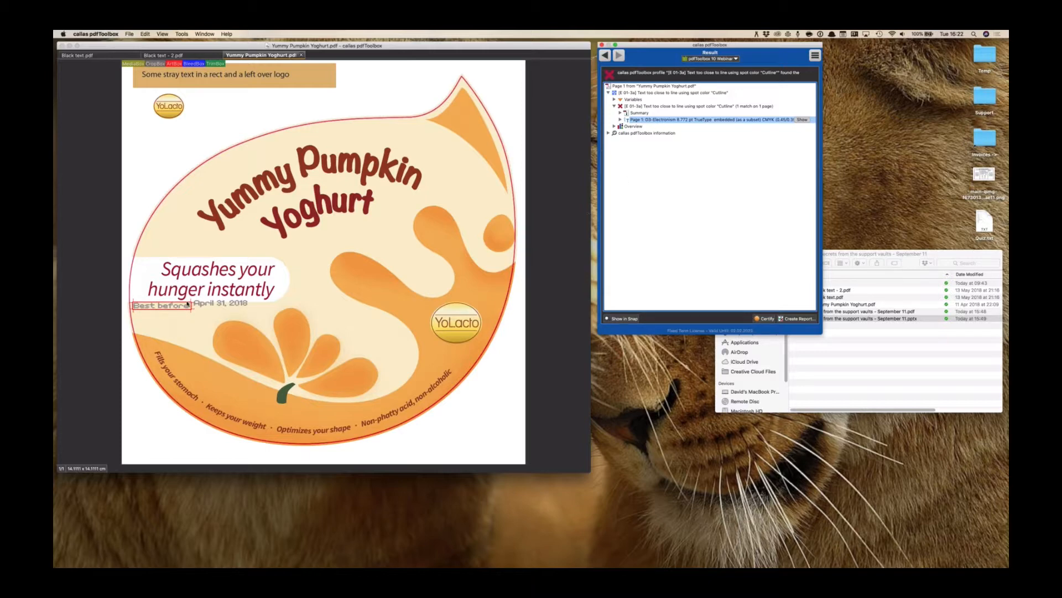
pyautogui.click(138, 306)
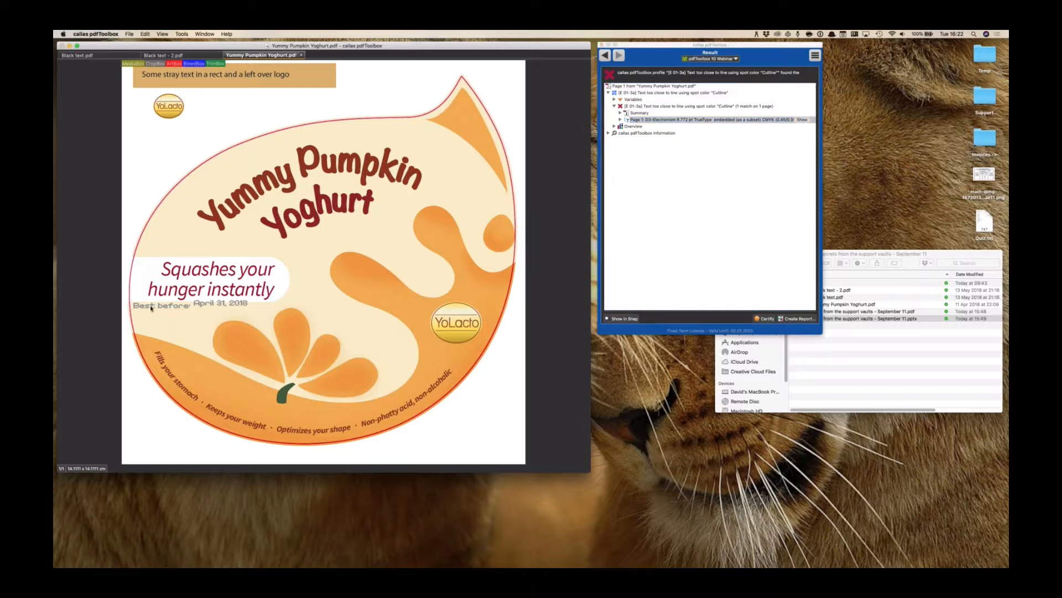
pyautogui.click(675, 120)
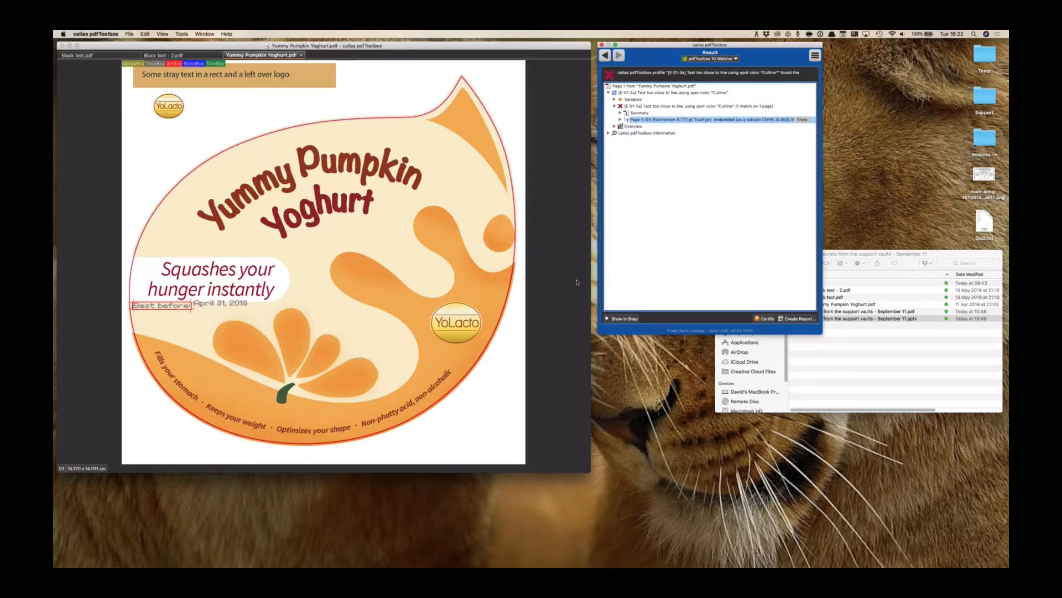
# Rerun the text-too-close-to-cutline check on the label with a minimal distance of 3 mm and spot color name "Cutline"
pyautogui.click(605, 55)
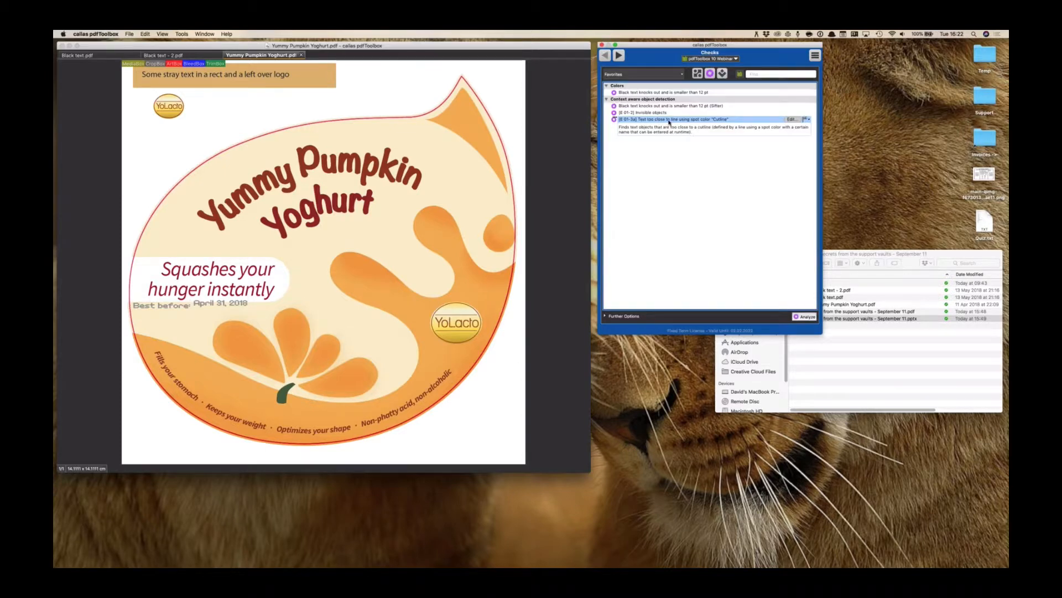
pyautogui.doubleClick(669, 121)
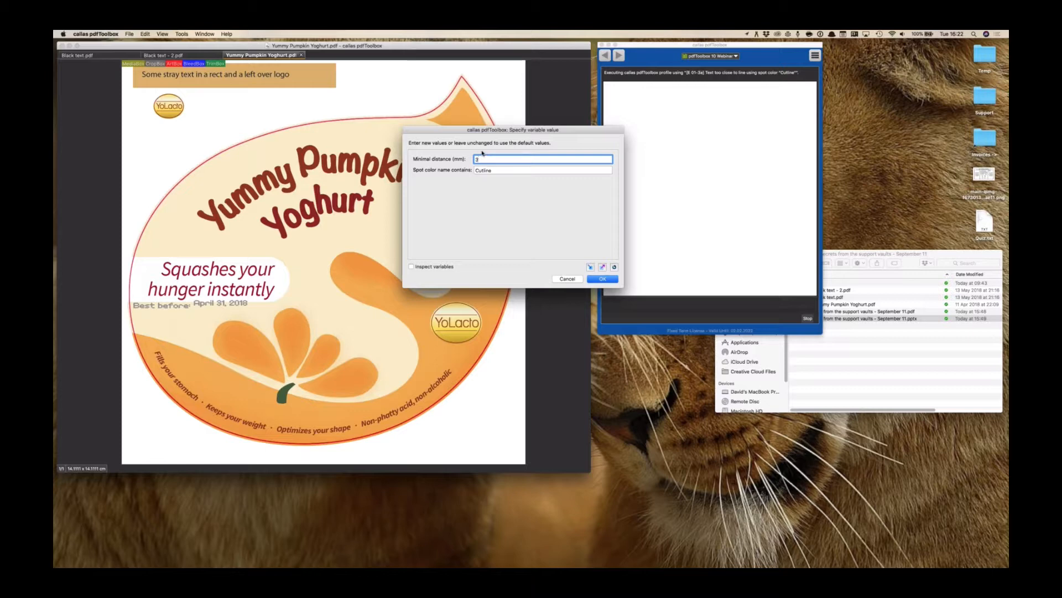
pyautogui.click(602, 280)
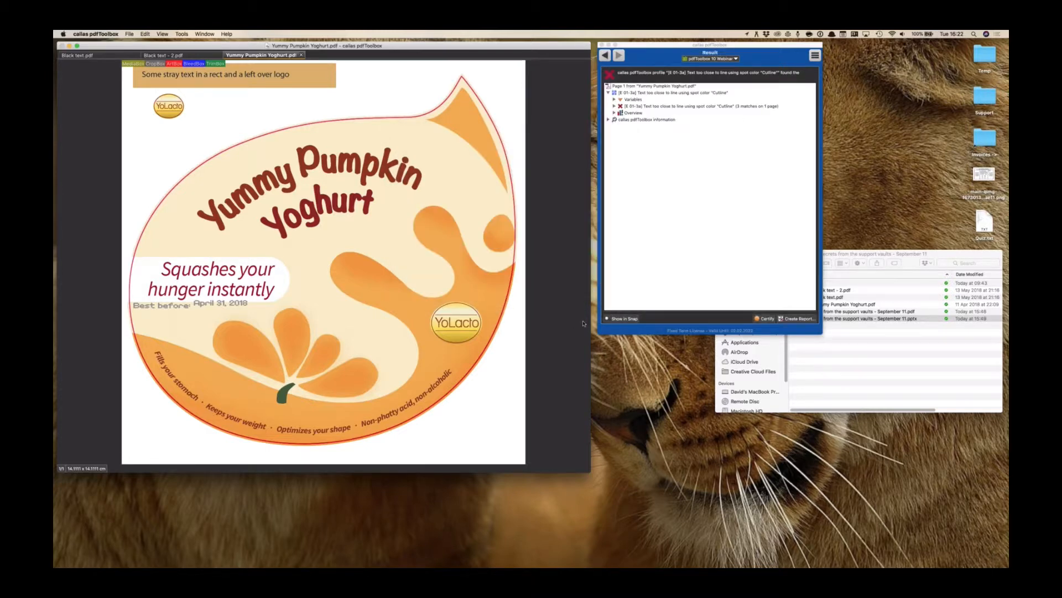
# Expand the 3 mm cutline check's results and locate each matching text object on the label
pyautogui.click(614, 107)
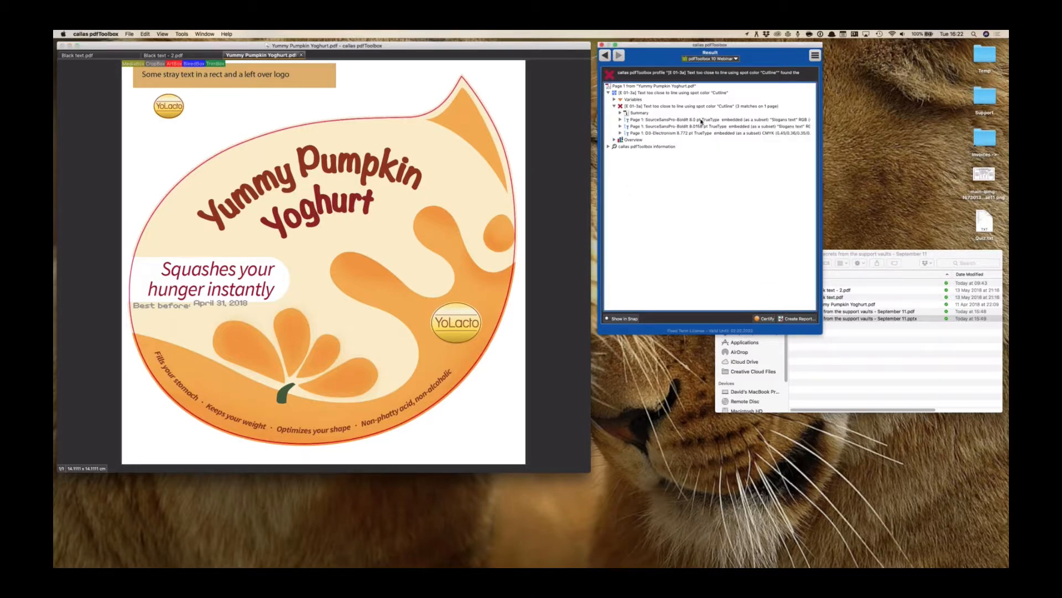
pyautogui.click(701, 120)
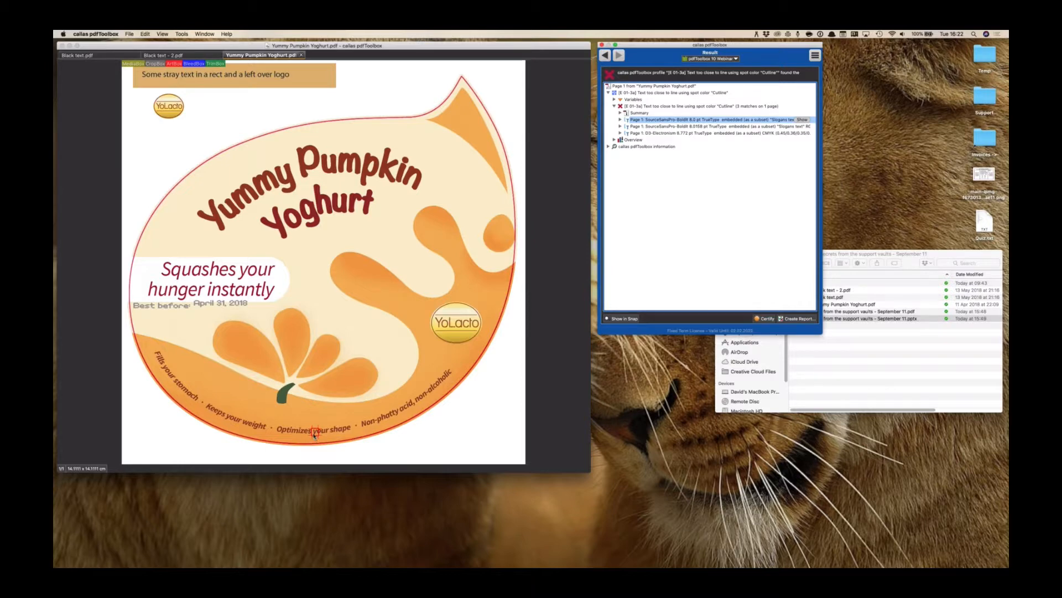
pyautogui.click(690, 127)
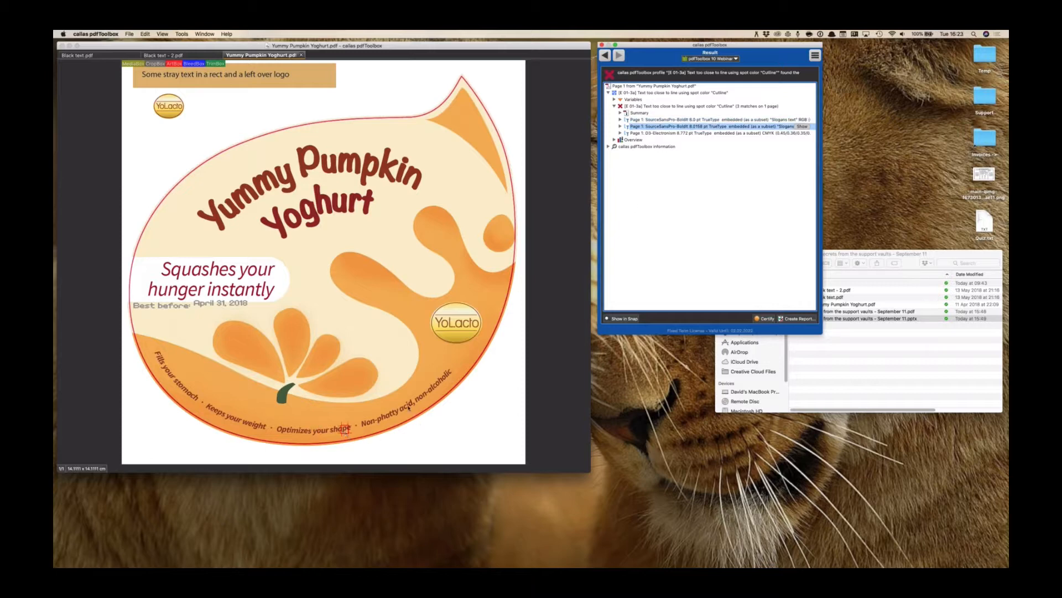
pyautogui.click(672, 133)
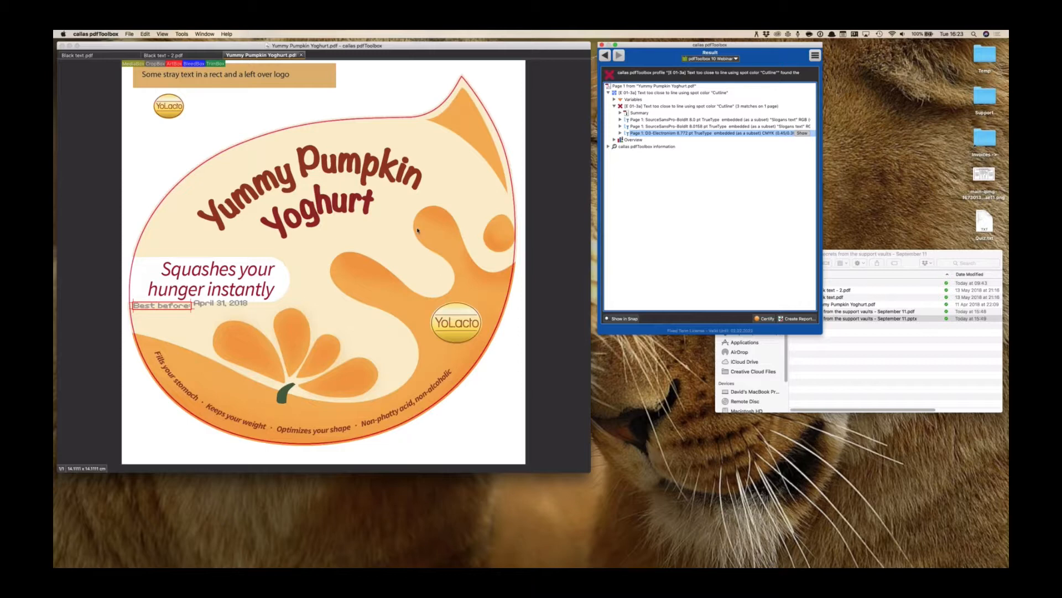
# Open the "[E 01-3a] Text too close to line using spot color "Cutline"" check for editing and examine the choices for its shape
pyautogui.click(605, 55)
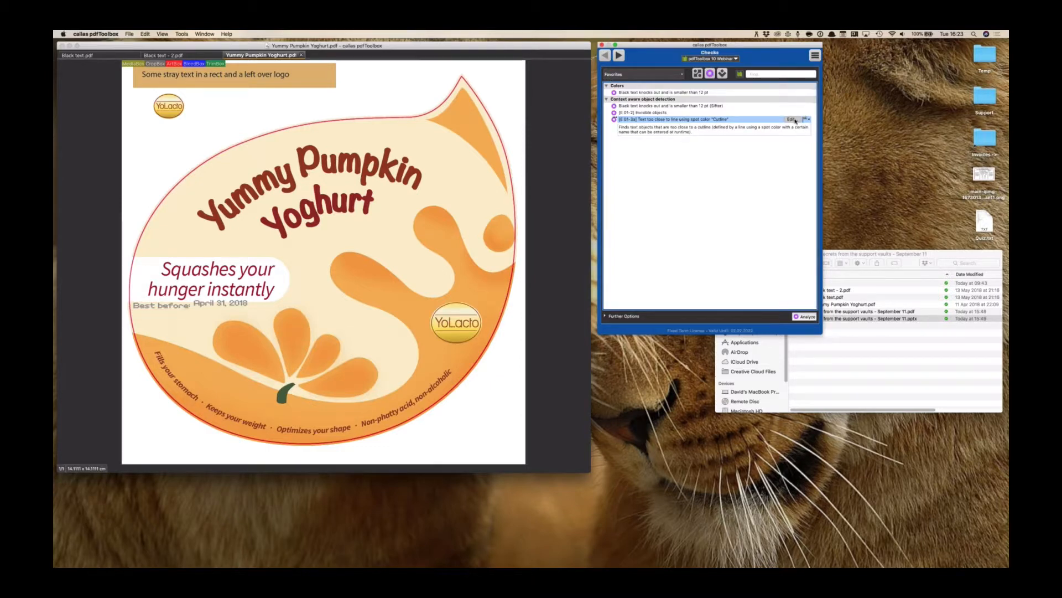
pyautogui.click(792, 120)
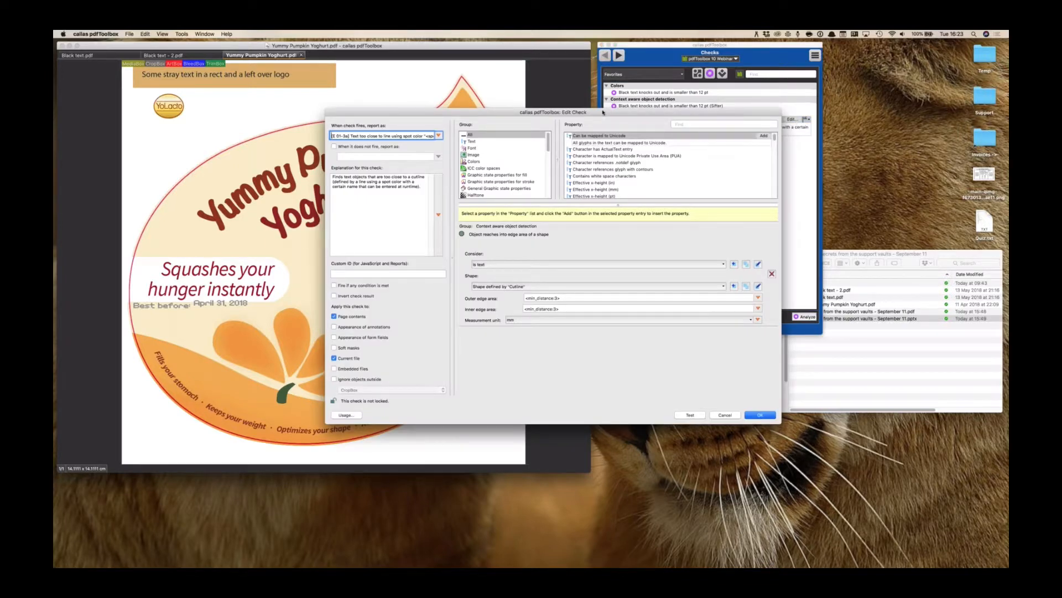
pyautogui.moveTo(603, 113); pyautogui.dragTo(508, 77)
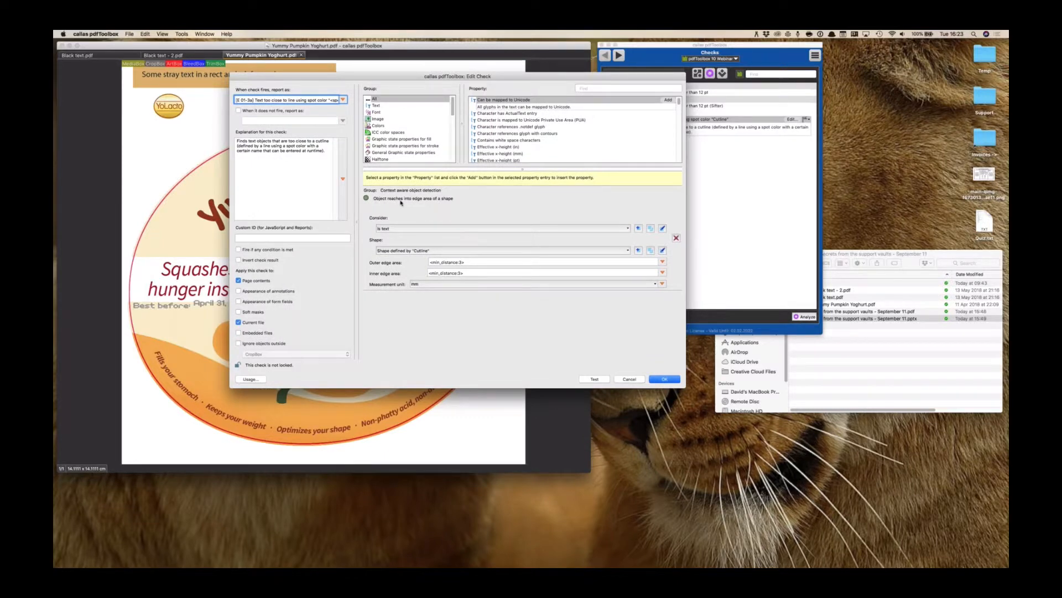
pyautogui.moveTo(449, 202)
pyautogui.moveTo(539, 76); pyautogui.dragTo(833, 69)
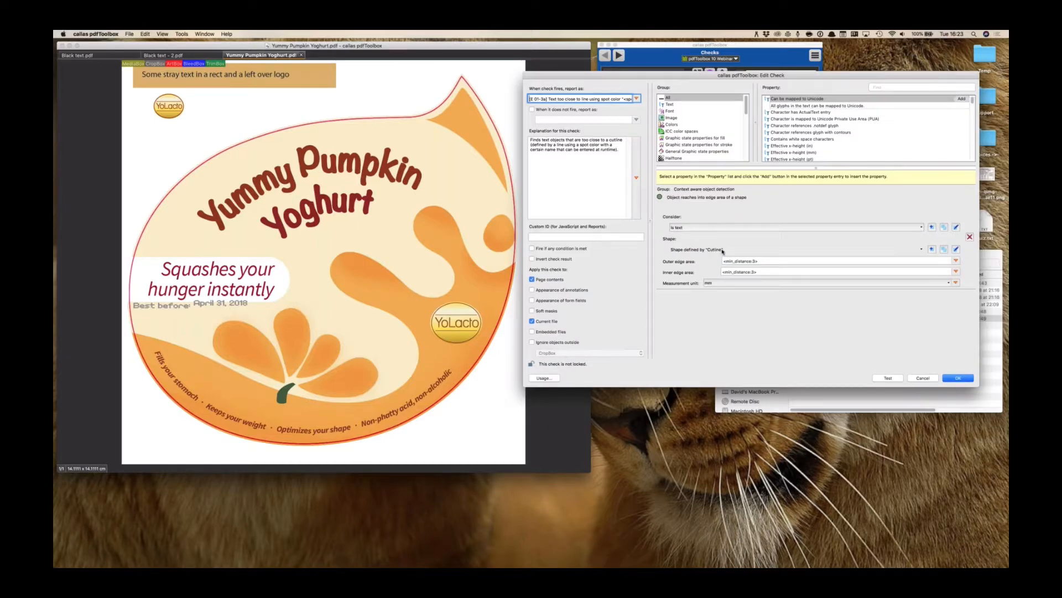
pyautogui.click(722, 251)
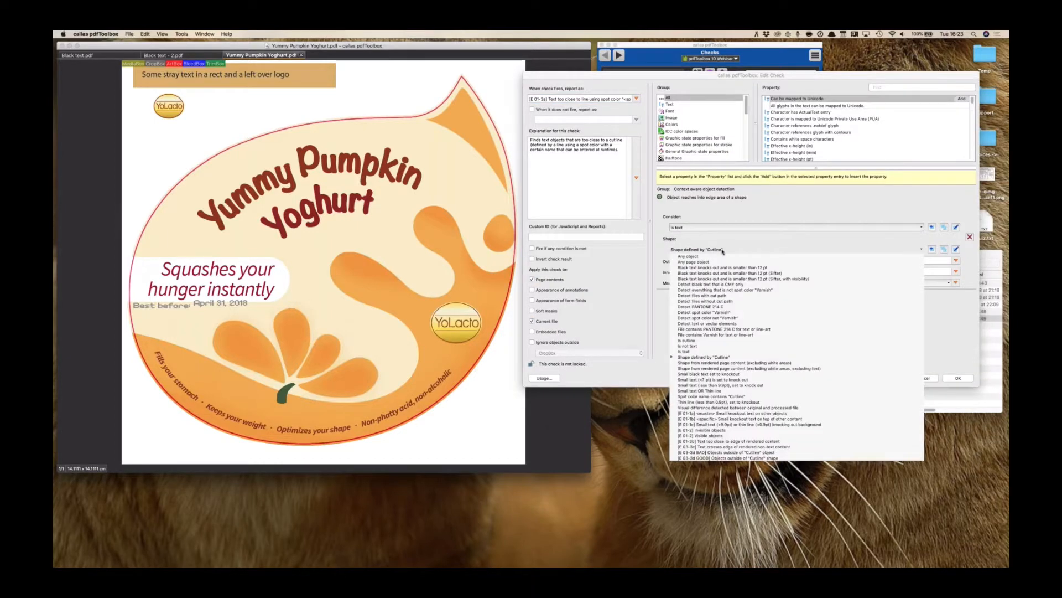
pyautogui.click(722, 251)
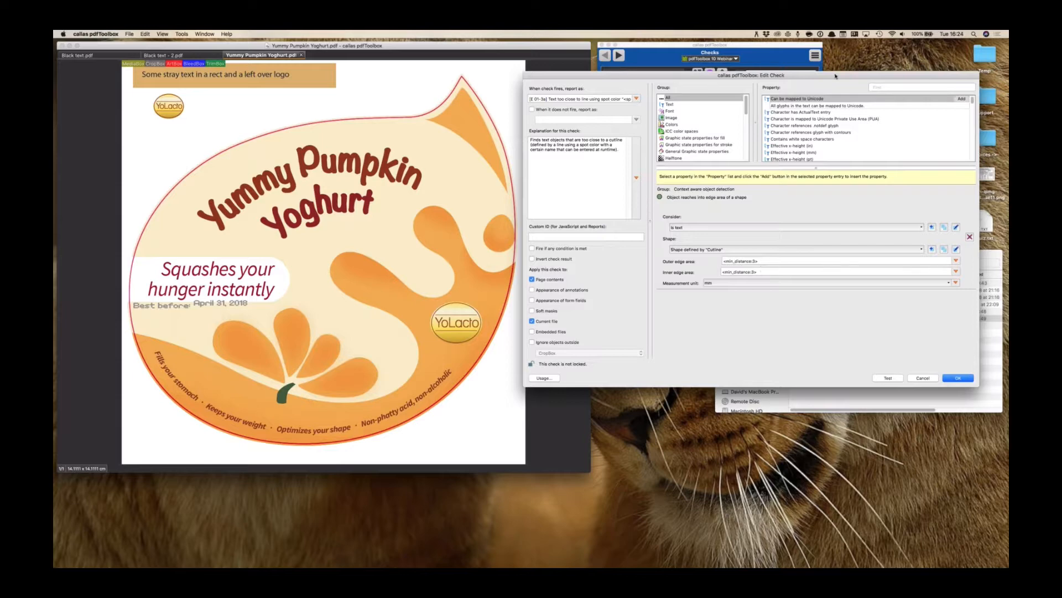
# Review the properties in the "Context aware object detection" group, and close the cutline check without saving
pyautogui.moveTo(835, 76); pyautogui.dragTo(611, 102)
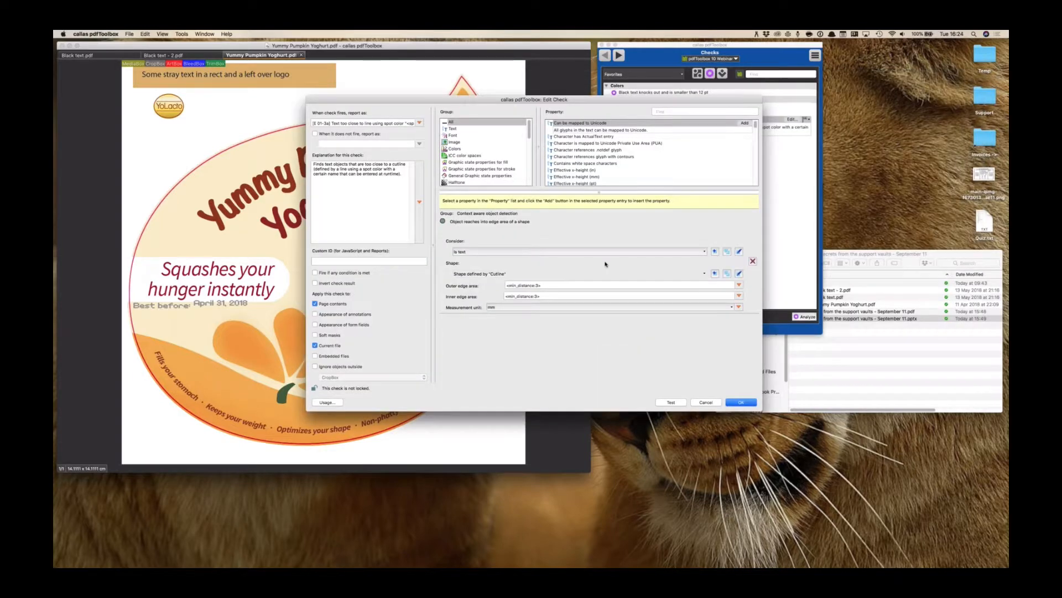
pyautogui.scroll(-10, 491, 128)
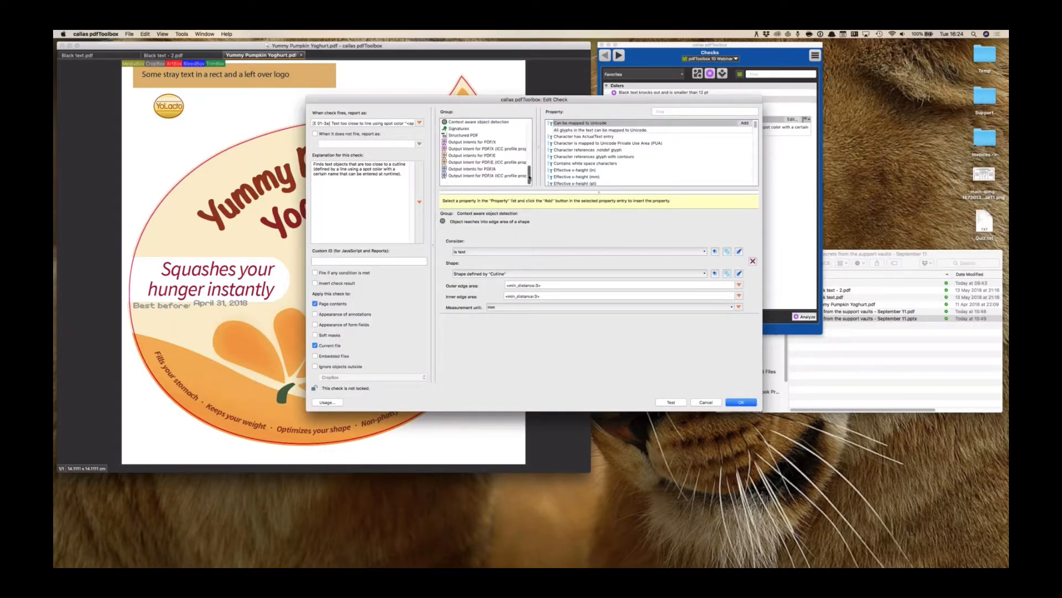
pyautogui.click(468, 122)
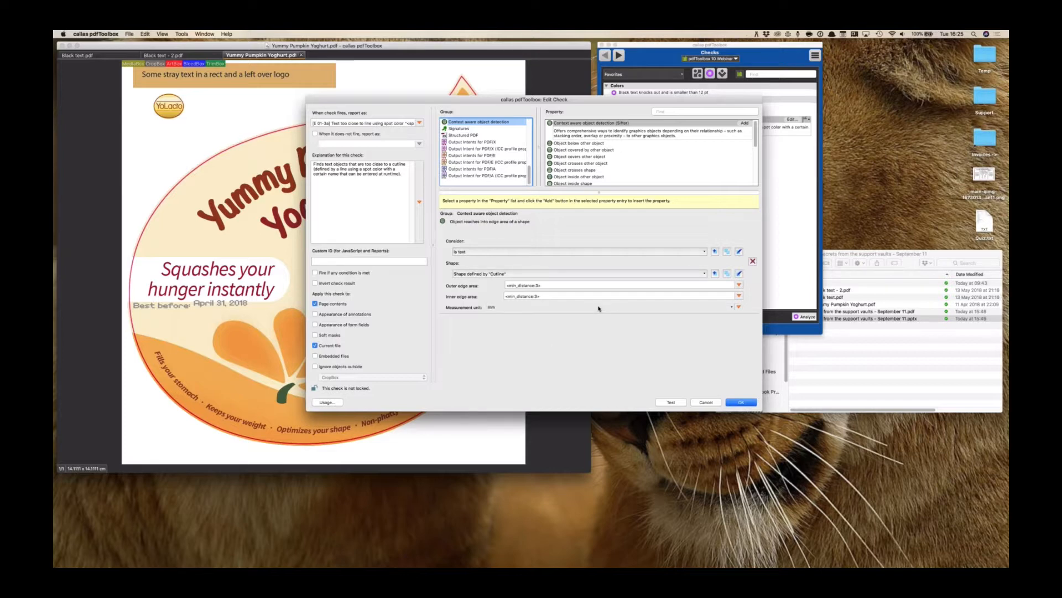
pyautogui.click(716, 404)
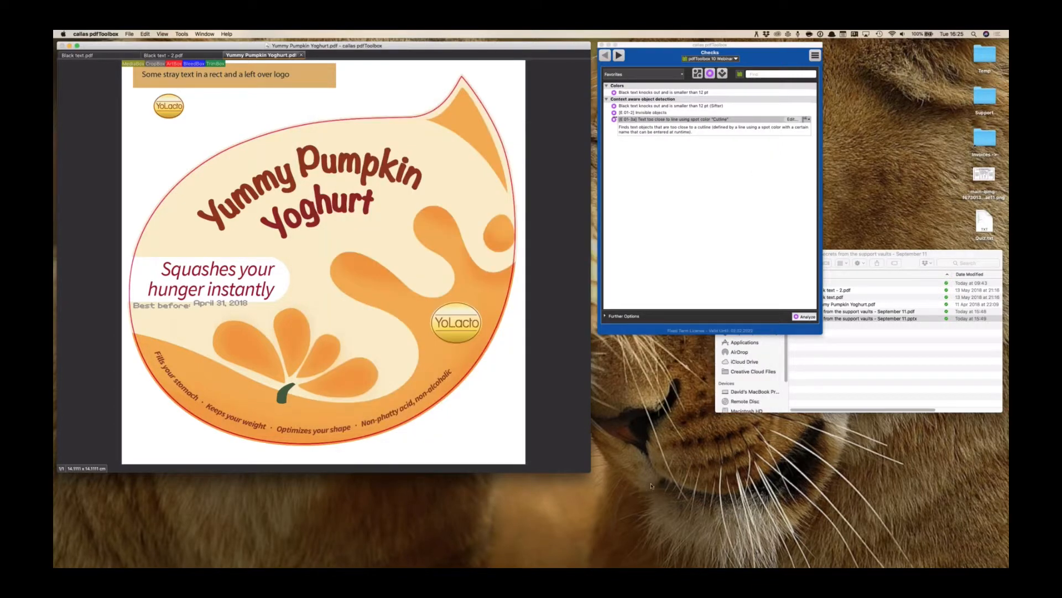
# Open the "[E 01-2] Invisible objects" check for editing and try restricting its filter to "Is text"
pyautogui.click(659, 112)
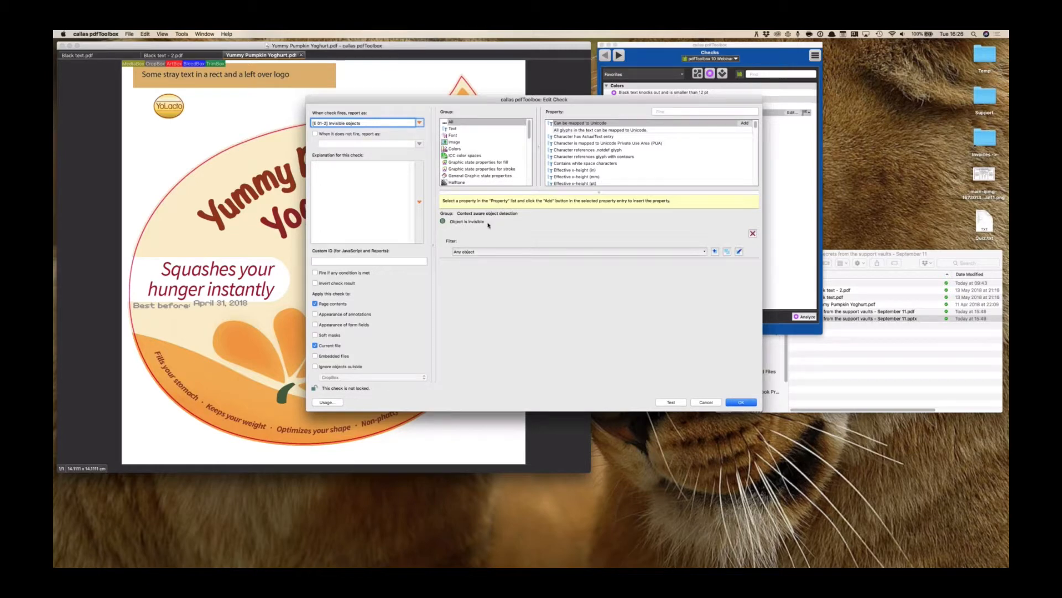
pyautogui.moveTo(488, 225)
pyautogui.moveTo(451, 226)
pyautogui.click(479, 255)
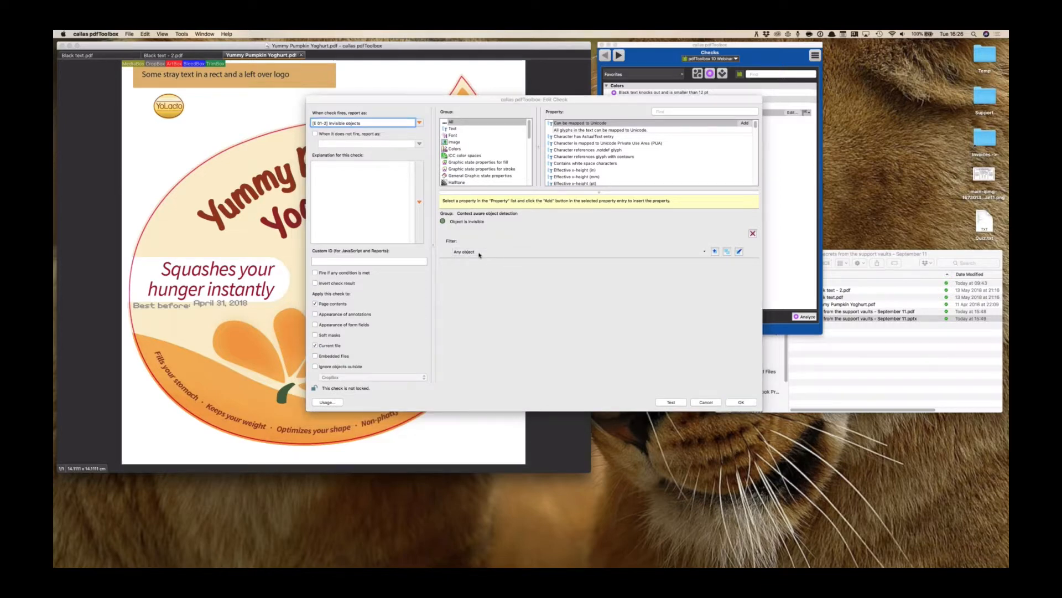
pyautogui.click(480, 360)
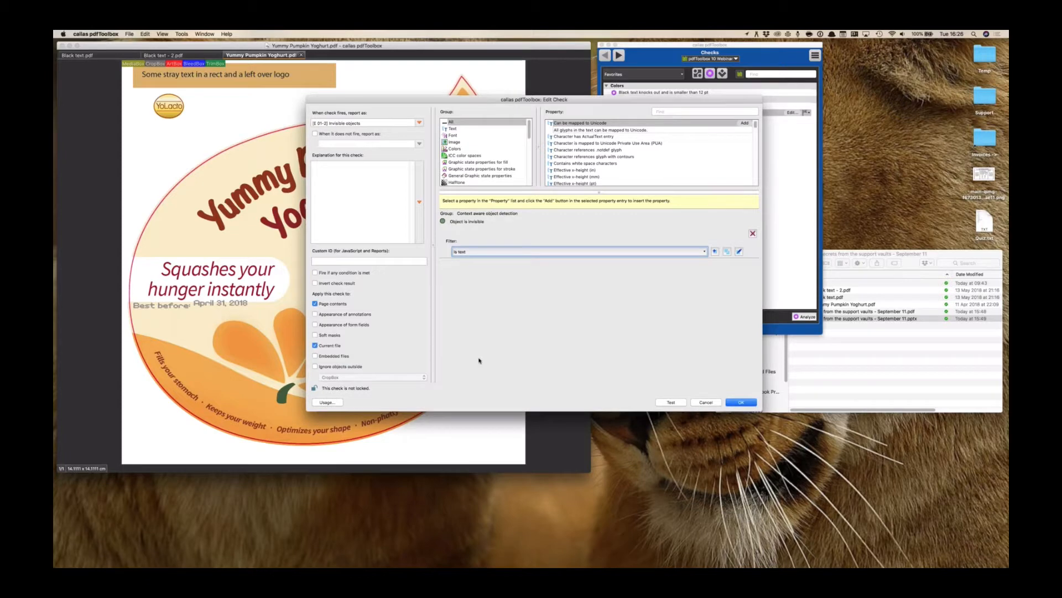
# Set the invisible objects check's filter back to "Any object" and close the check without saving
pyautogui.click(483, 253)
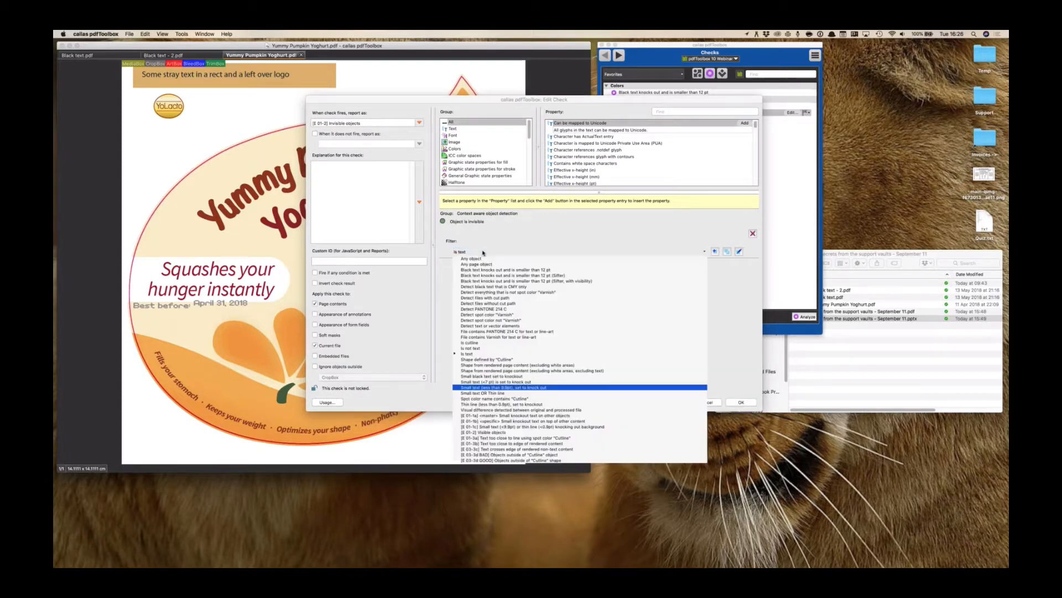
pyautogui.click(484, 258)
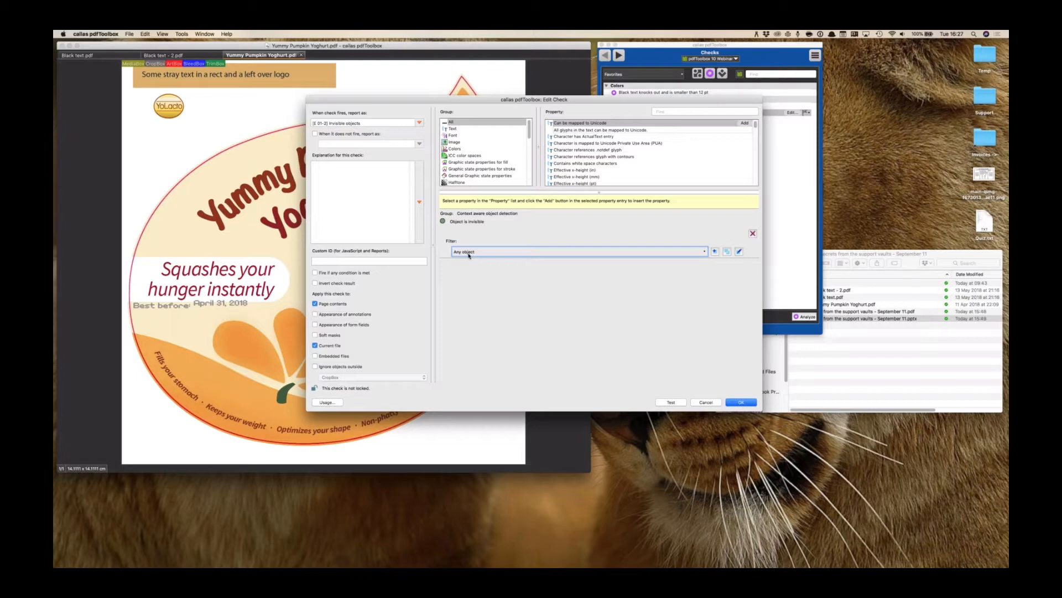
pyautogui.click(706, 403)
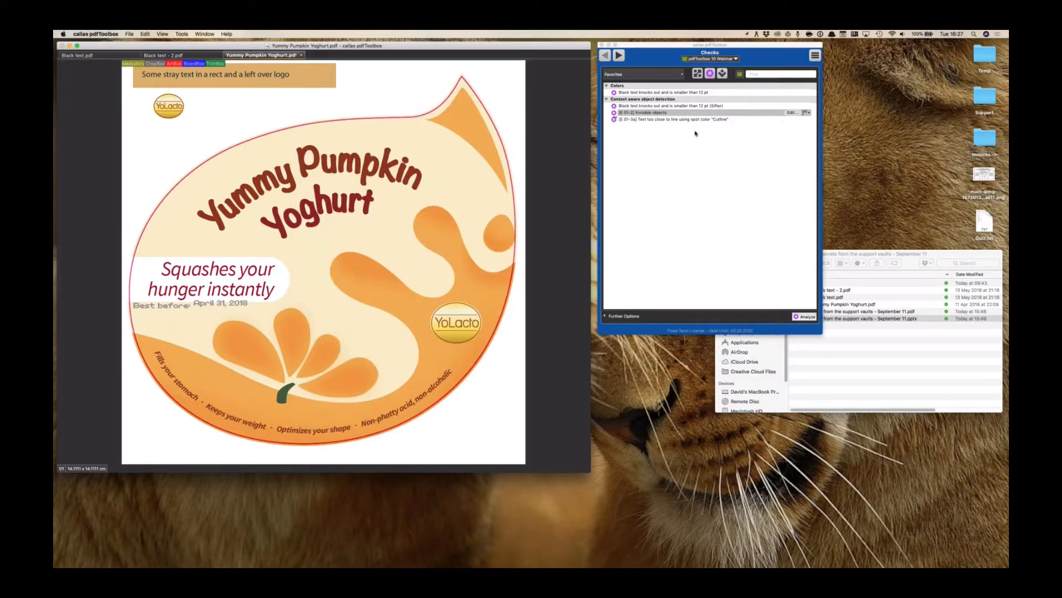
# Analyze Yummy Pumpkin Yoghurt.pdf with the "[E 01-2] Invisible objects" check and locate the smooth shade match on the label
pyautogui.doubleClick(685, 114)
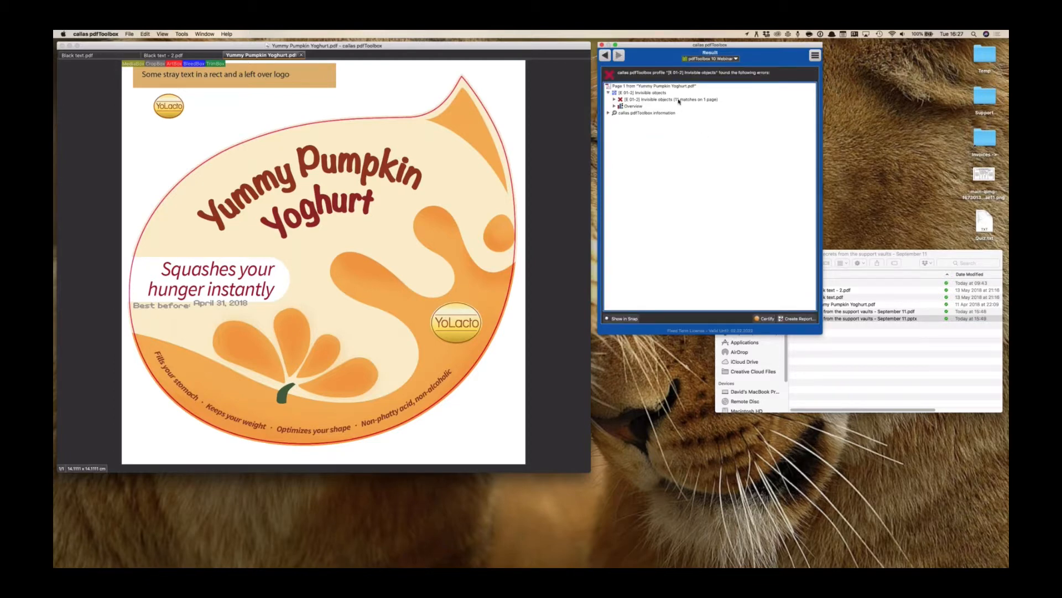
pyautogui.click(615, 100)
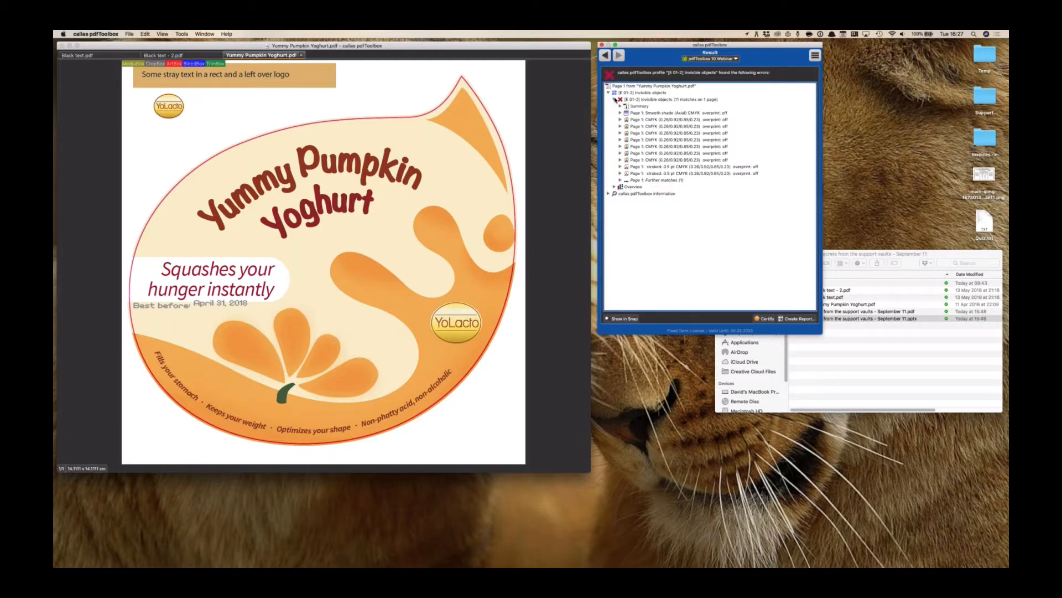
pyautogui.click(718, 113)
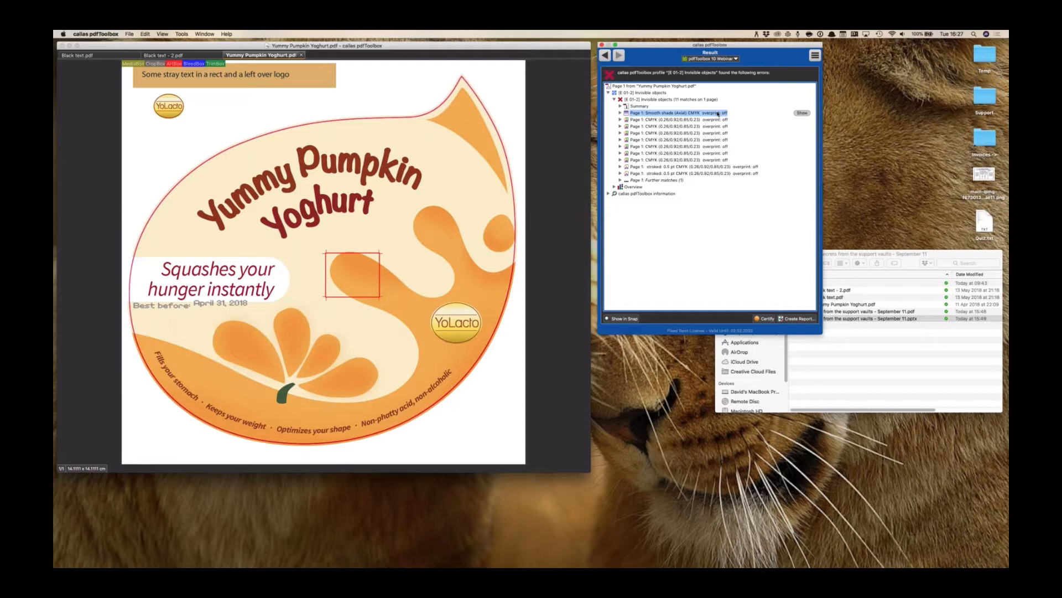
# Preview the smooth shade, the first CMYK fill and both 0.5 pt stroked matches in Snap view, and collapse the results
pyautogui.click(630, 320)
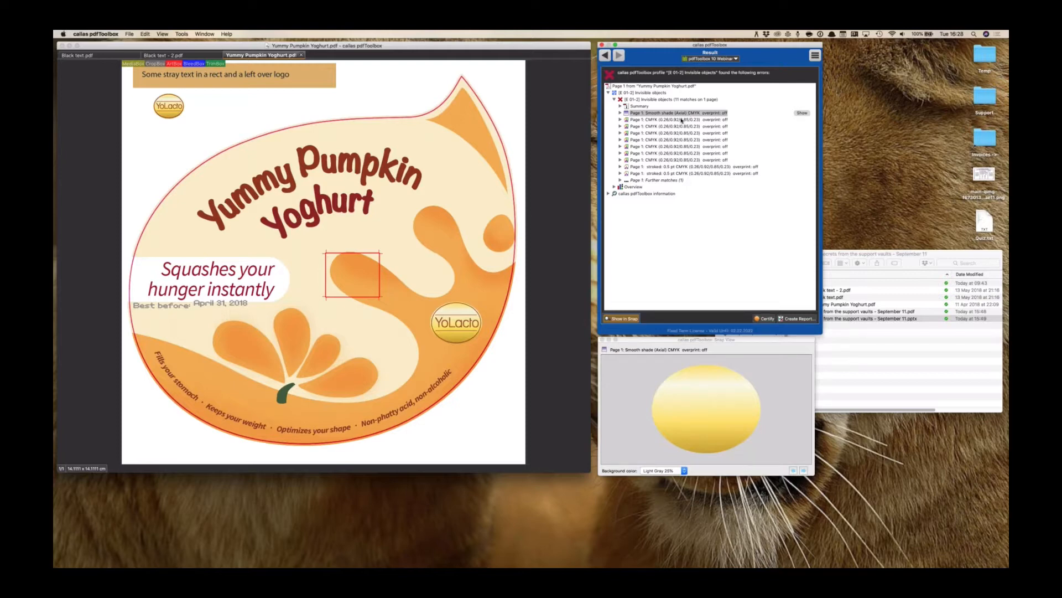
pyautogui.press('Down')
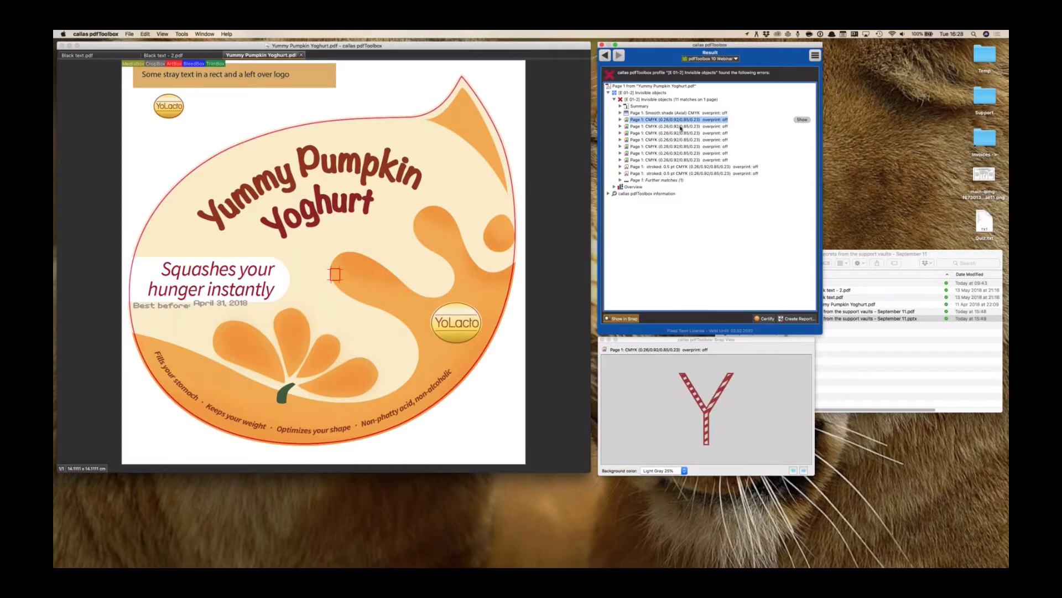
pyautogui.click(684, 167)
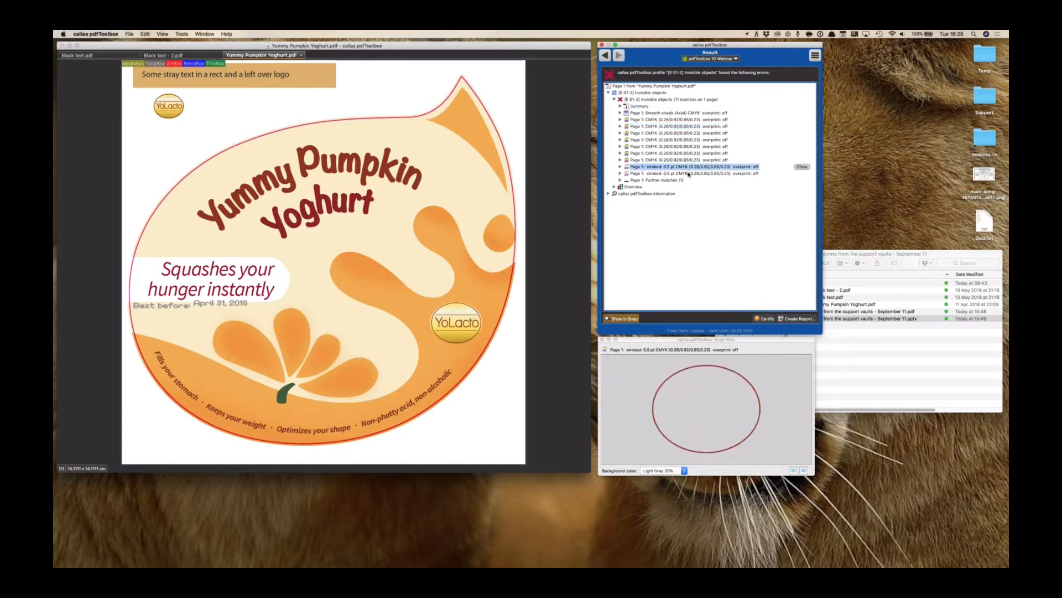
pyautogui.click(689, 174)
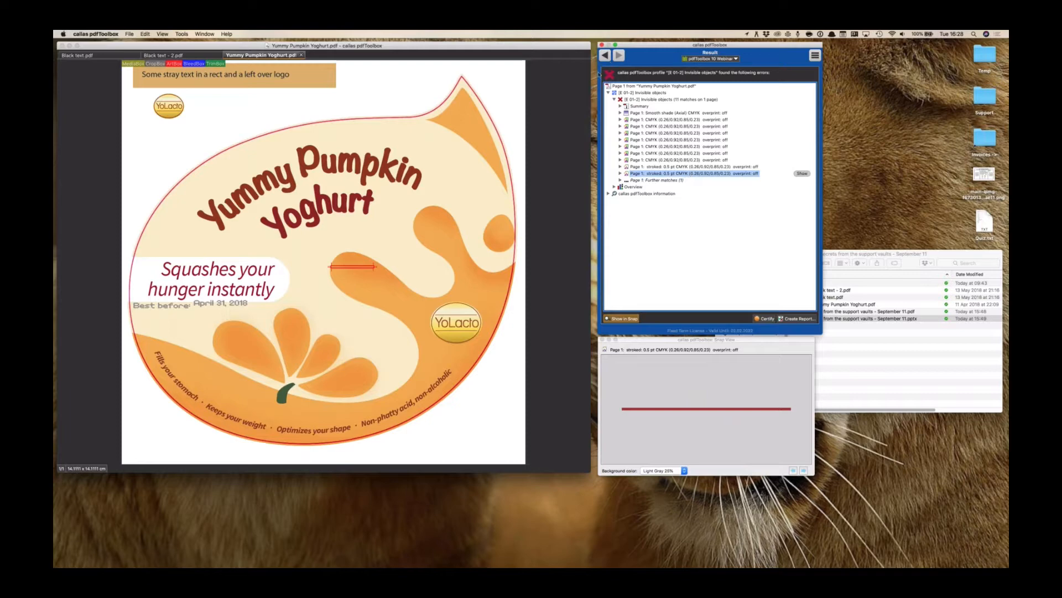
pyautogui.press('Left')
pyautogui.press('Left')
pyautogui.press('Left')
pyautogui.press('Left')
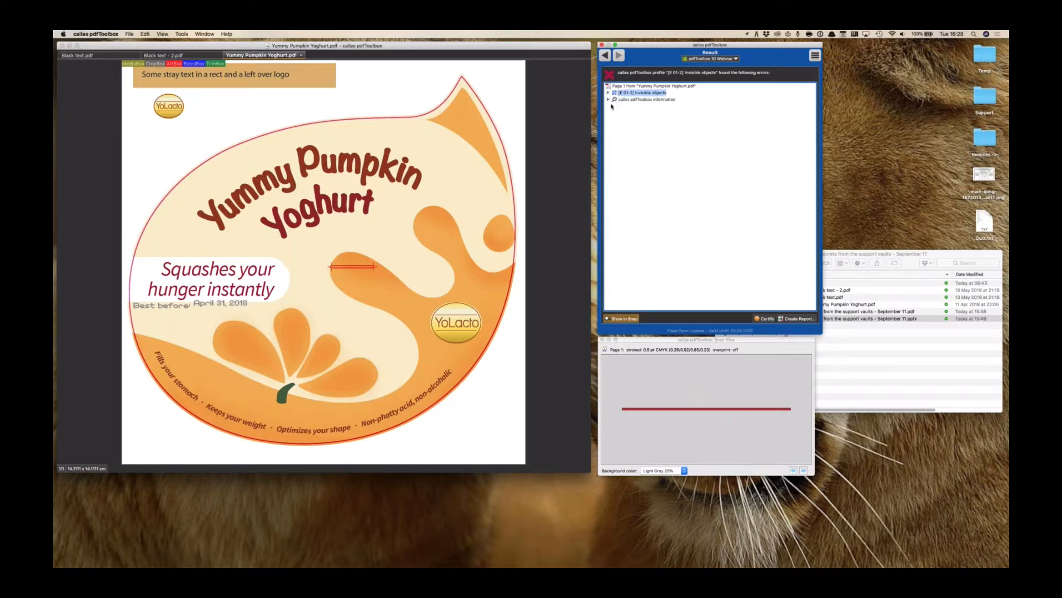
# Switch from checks to fixups and open the "[E 01] Remove invisible objects" fixup for editing
pyautogui.click(605, 55)
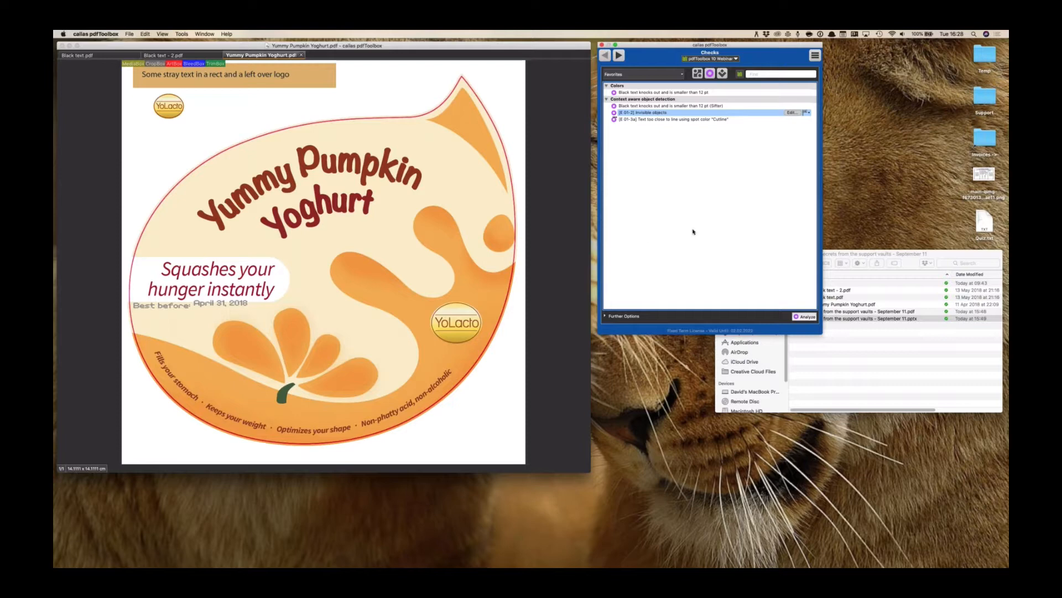
pyautogui.click(722, 74)
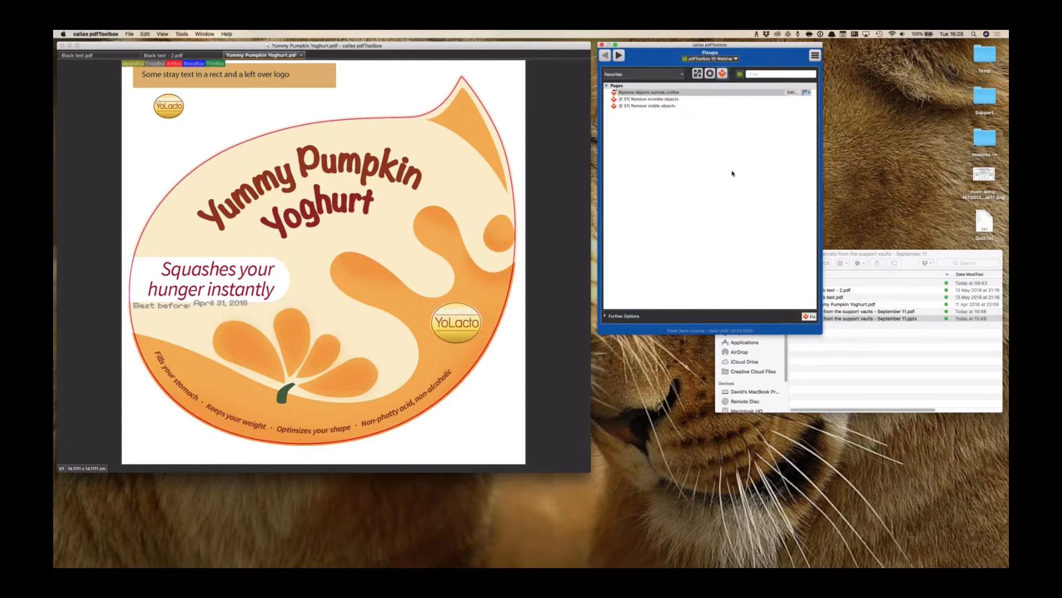
pyautogui.click(663, 103)
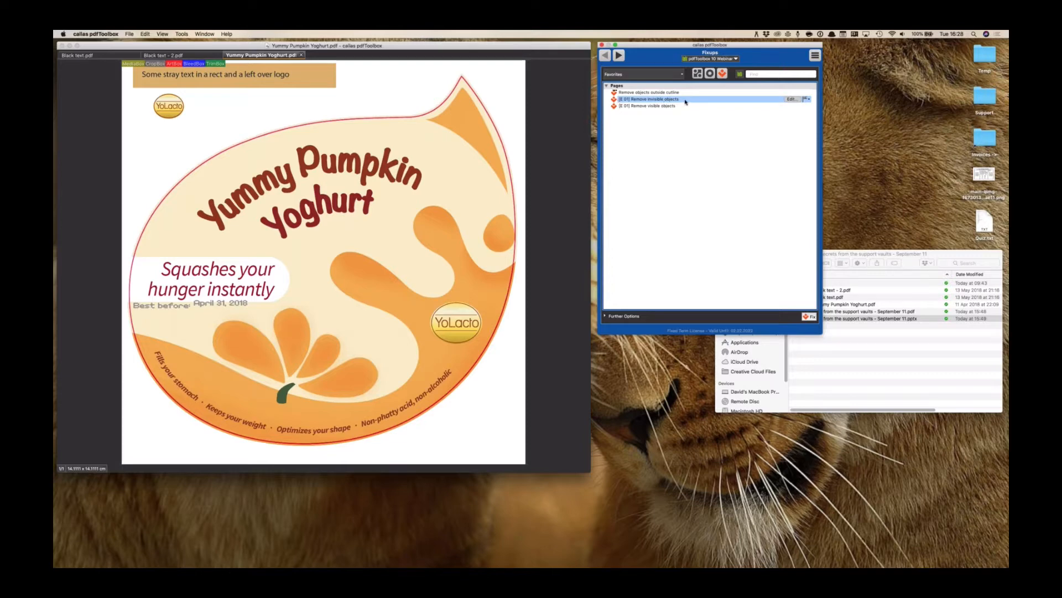
pyautogui.click(790, 99)
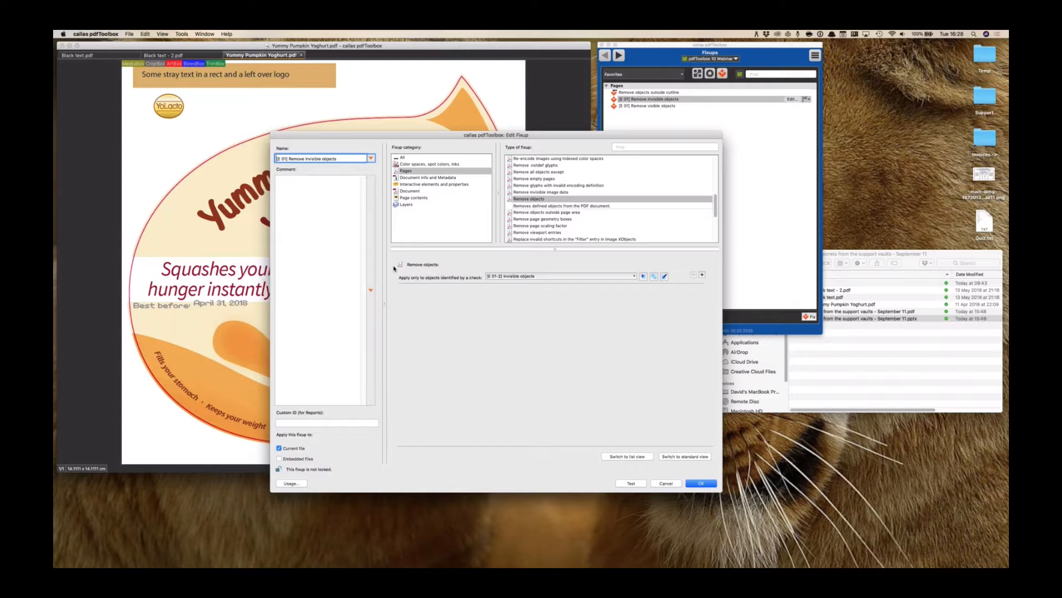
# Try applying the Remove objects fixup to the "Is text" check, and restore "[E 01-2] Invisible objects"
pyautogui.click(537, 277)
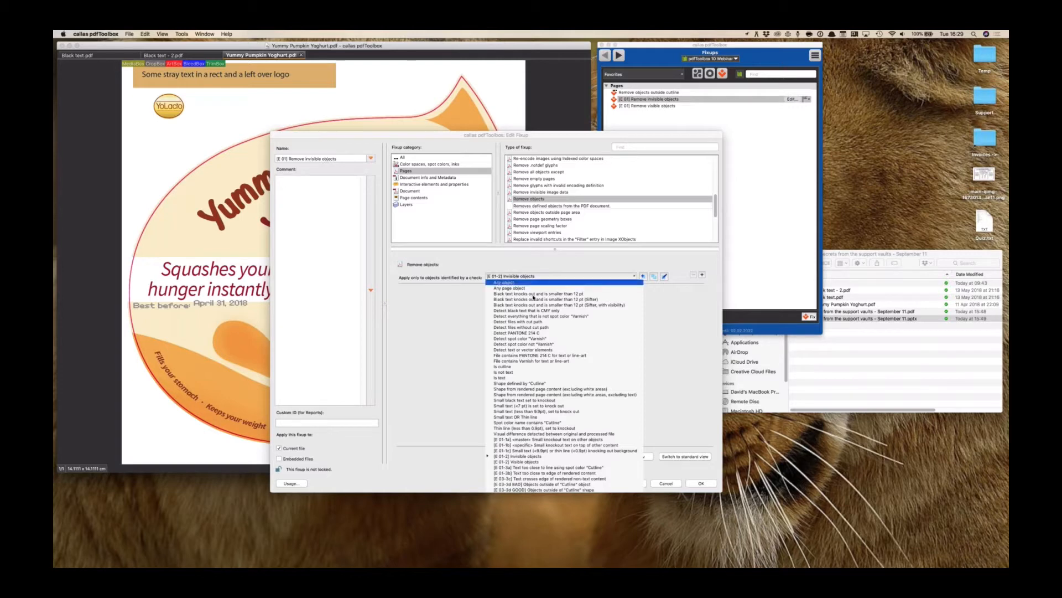
pyautogui.click(524, 377)
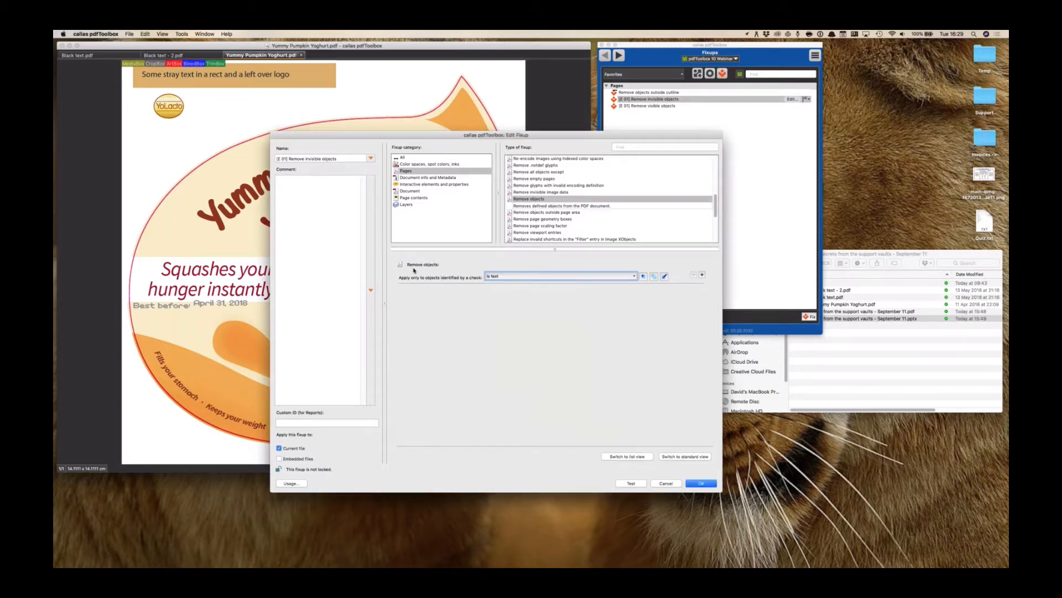
pyautogui.click(502, 277)
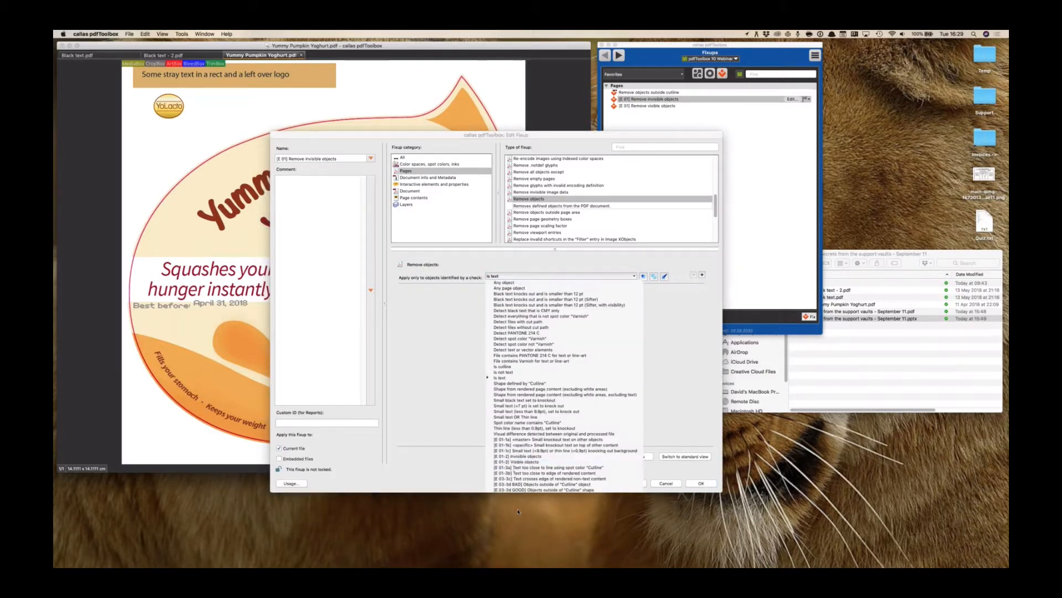
pyautogui.click(521, 457)
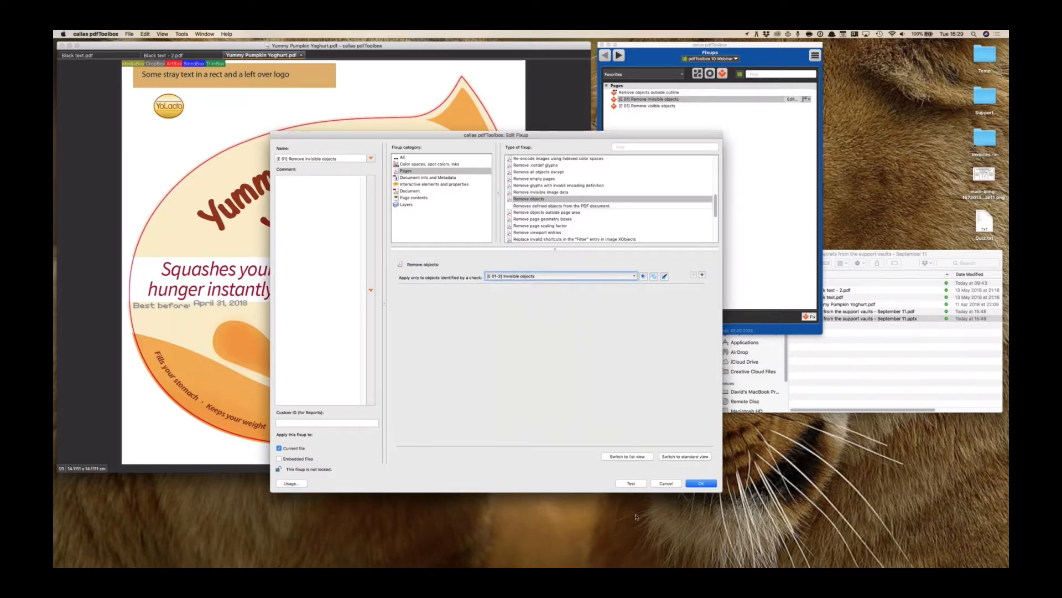
# Test the "[E 01] Remove invisible objects" fixup on Yummy Pumpkin Yoghurt.pdf, and close its editor without saving
pyautogui.click(631, 483)
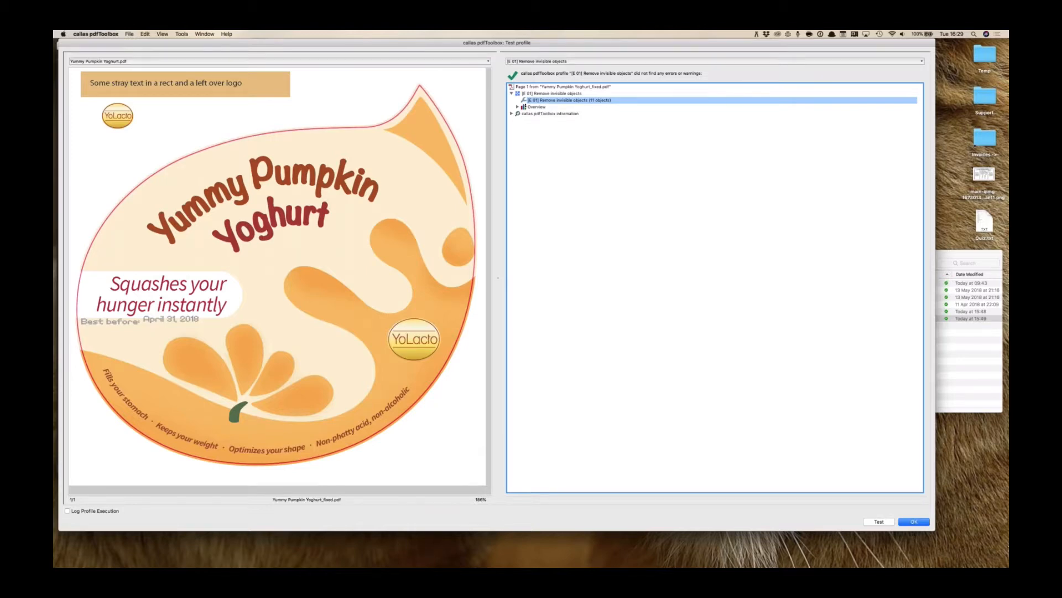
pyautogui.press('Return')
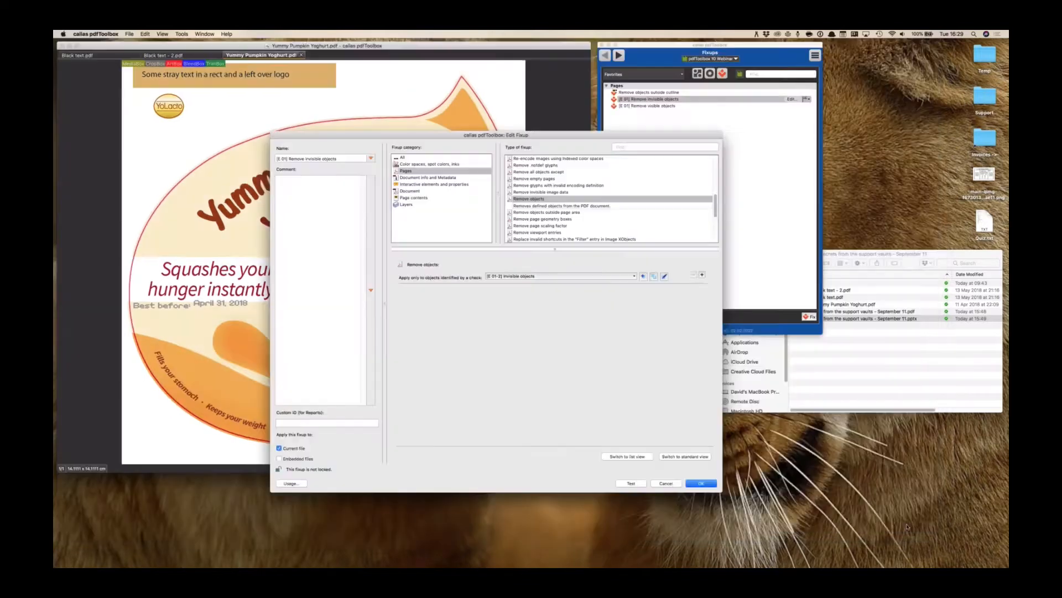
pyautogui.click(664, 483)
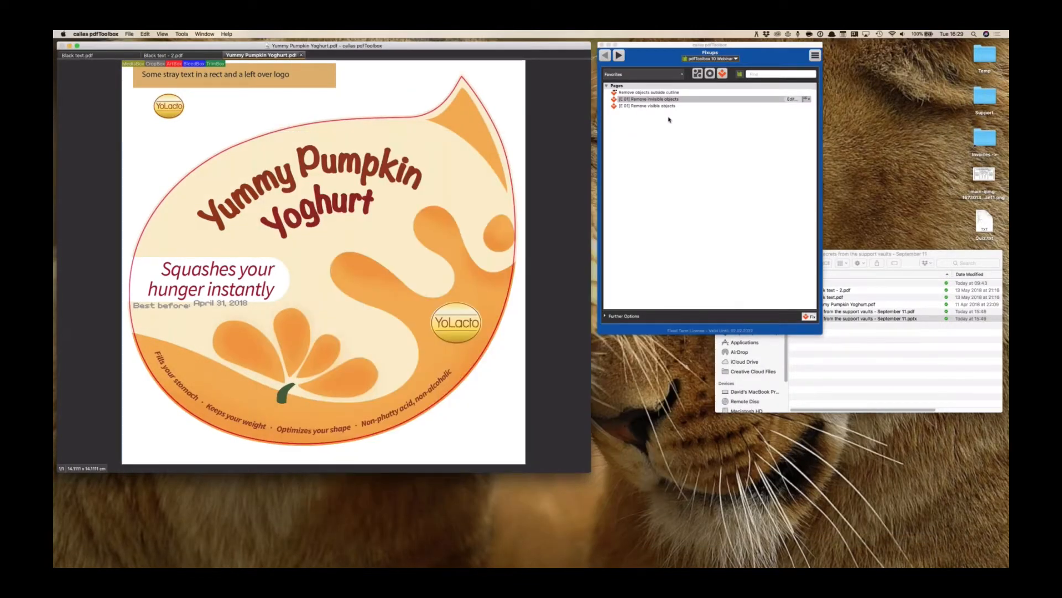
# Test the "[E 01] Remove visible objects" fixup on Yummy Pumpkin Yoghurt.pdf, and close its editor without saving
pyautogui.click(658, 106)
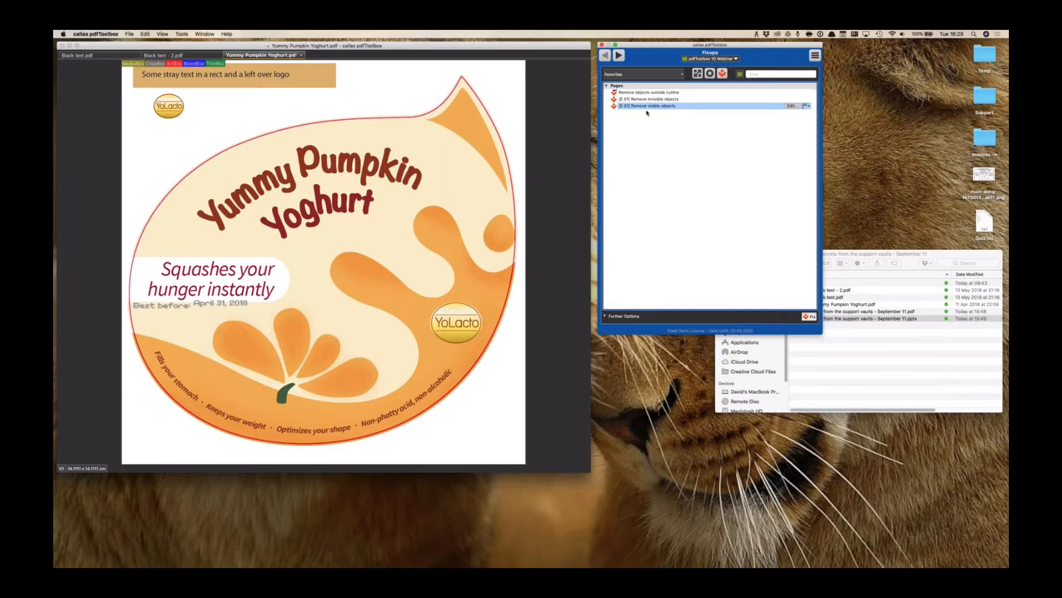
pyautogui.click(791, 106)
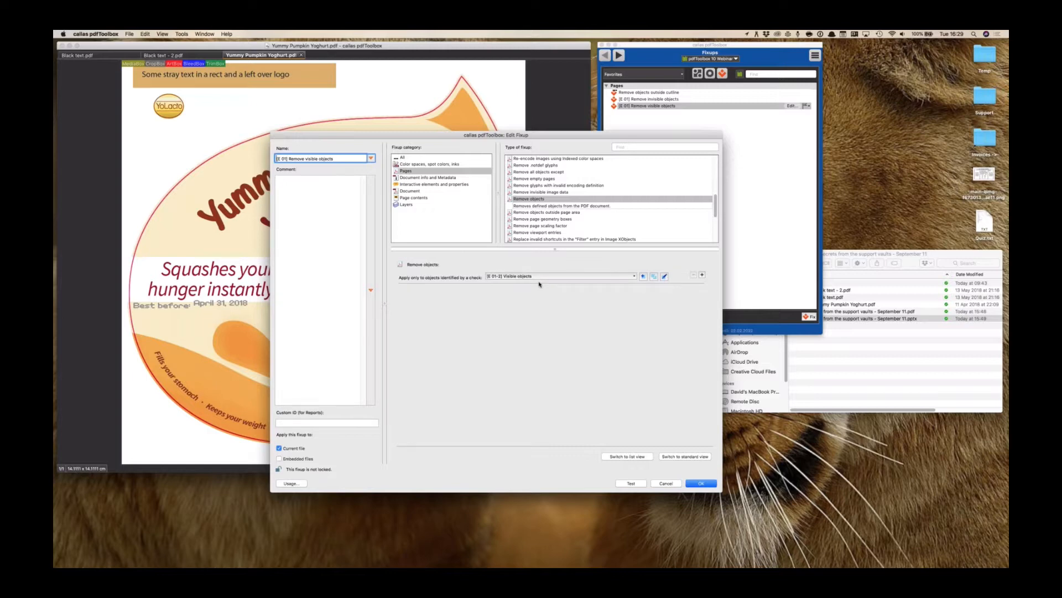
pyautogui.click(629, 483)
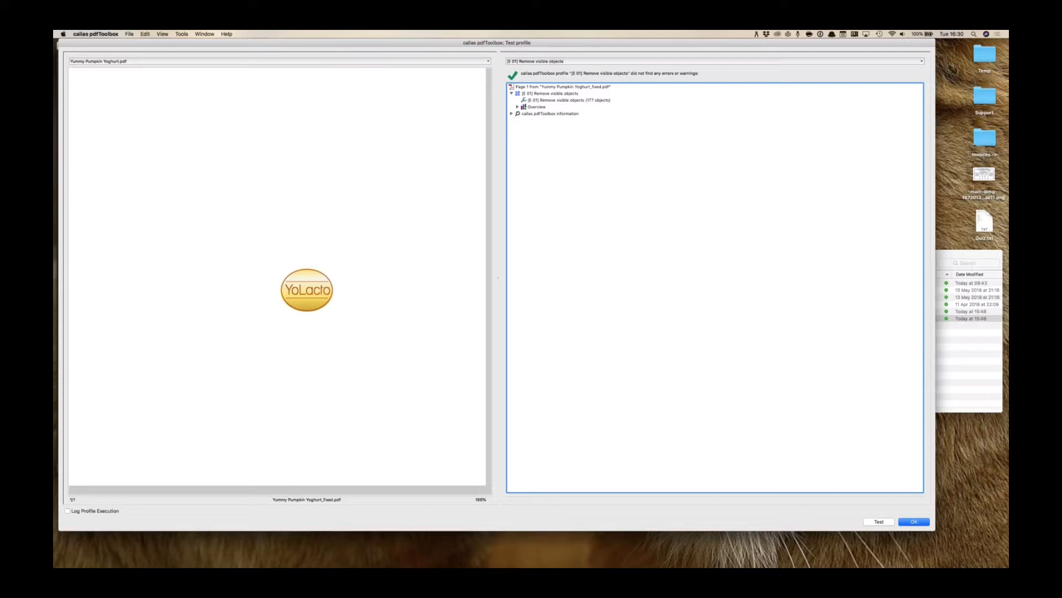
pyautogui.click(923, 523)
pyautogui.click(674, 486)
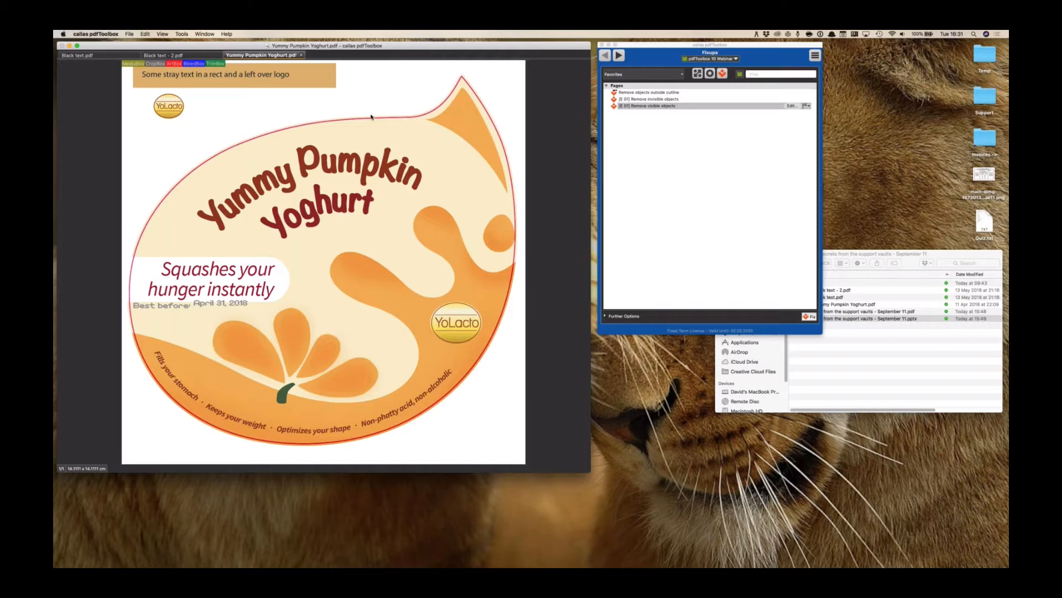
# Open the "Remove objects outside cutline" fixup and examine its check for objects outside the "Cutline" shape, leaving the check unchanged
pyautogui.click(648, 93)
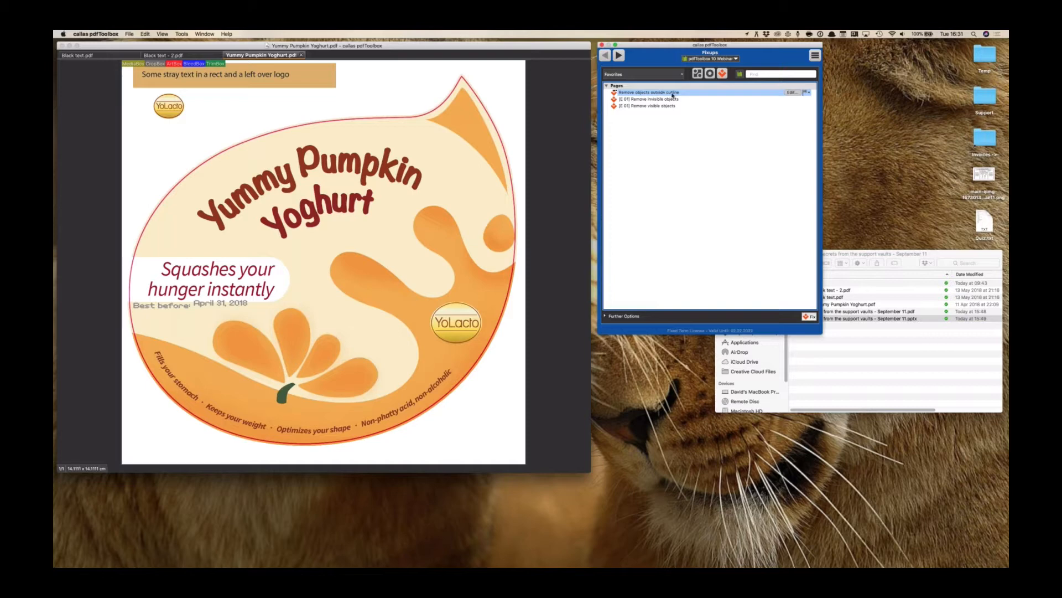
pyautogui.click(791, 93)
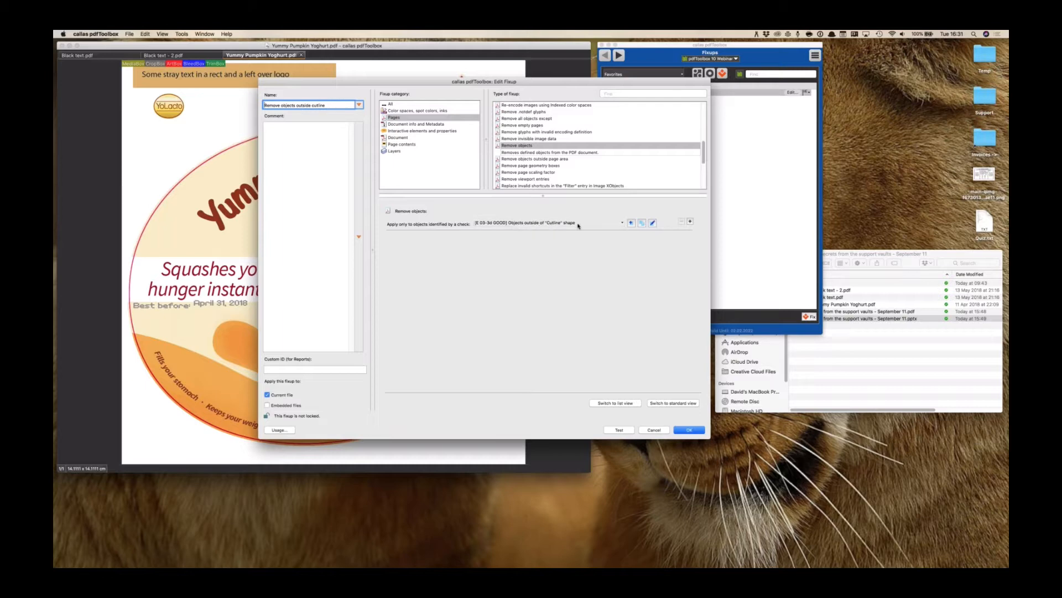
pyautogui.click(652, 223)
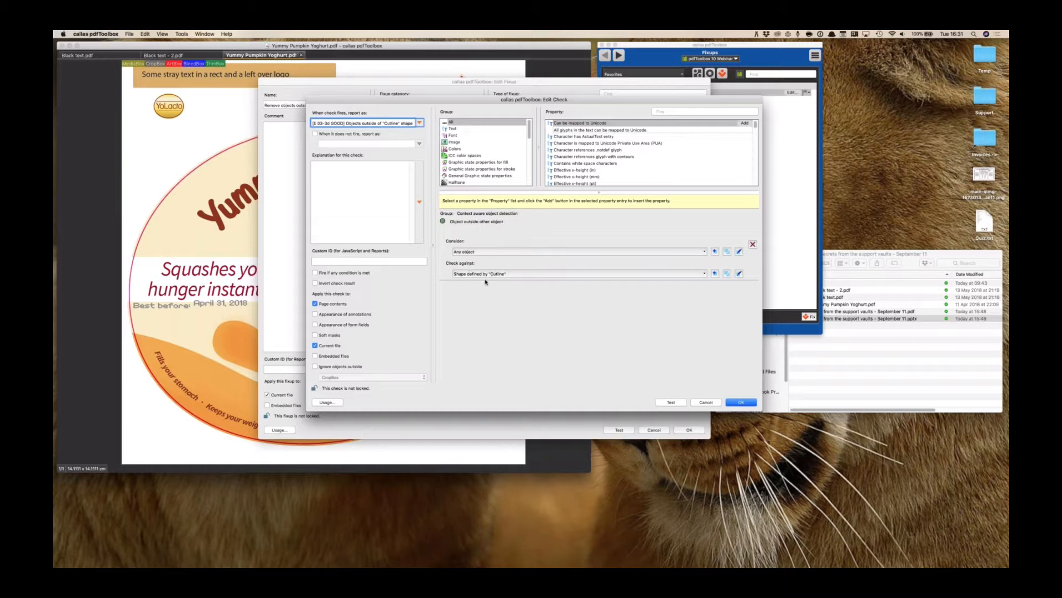
pyautogui.click(506, 276)
pyautogui.click(702, 404)
# Test the "Remove objects outside cutline" fixup with the spot color name "Cutline", and close its editor without saving
pyautogui.click(624, 431)
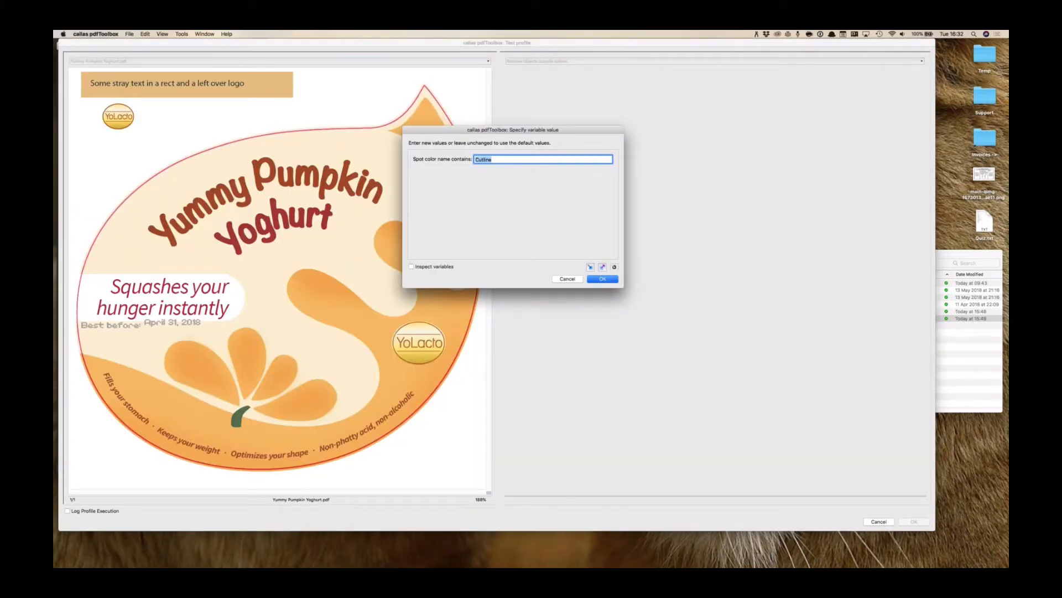
pyautogui.click(504, 160)
pyautogui.click(607, 279)
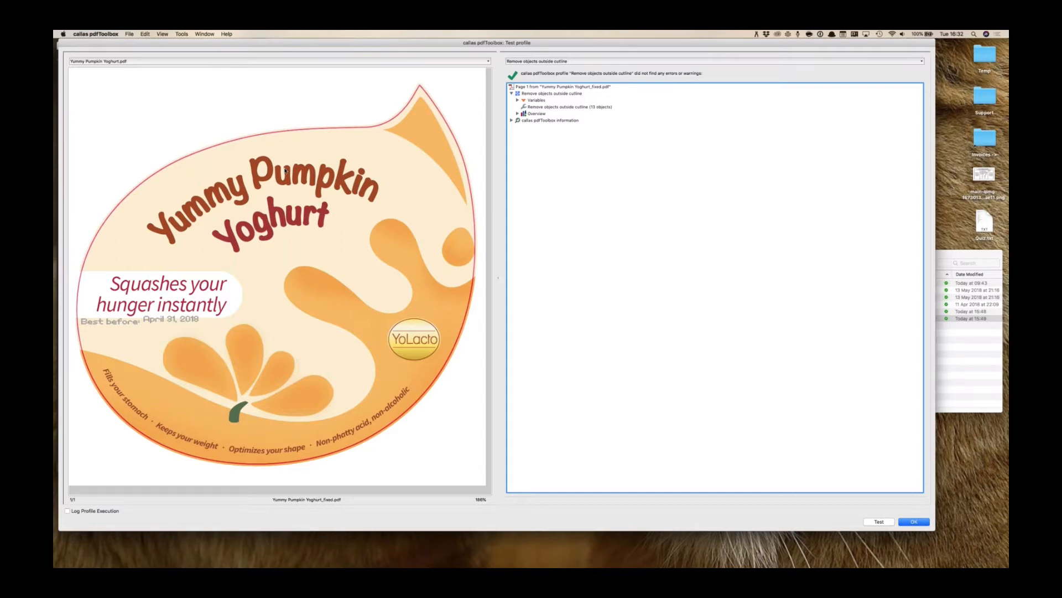
pyautogui.click(908, 524)
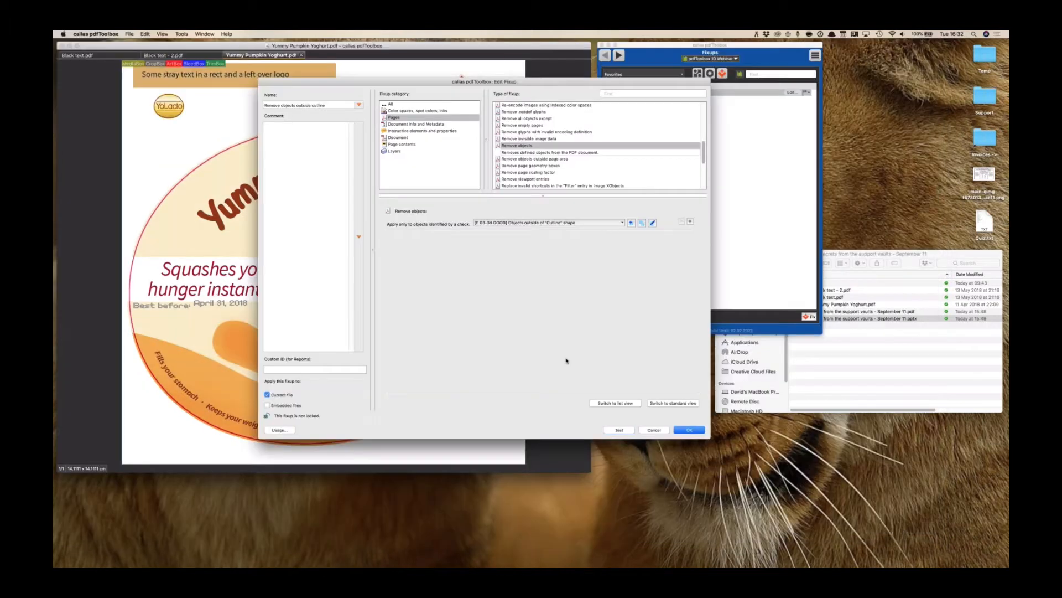
pyautogui.click(659, 431)
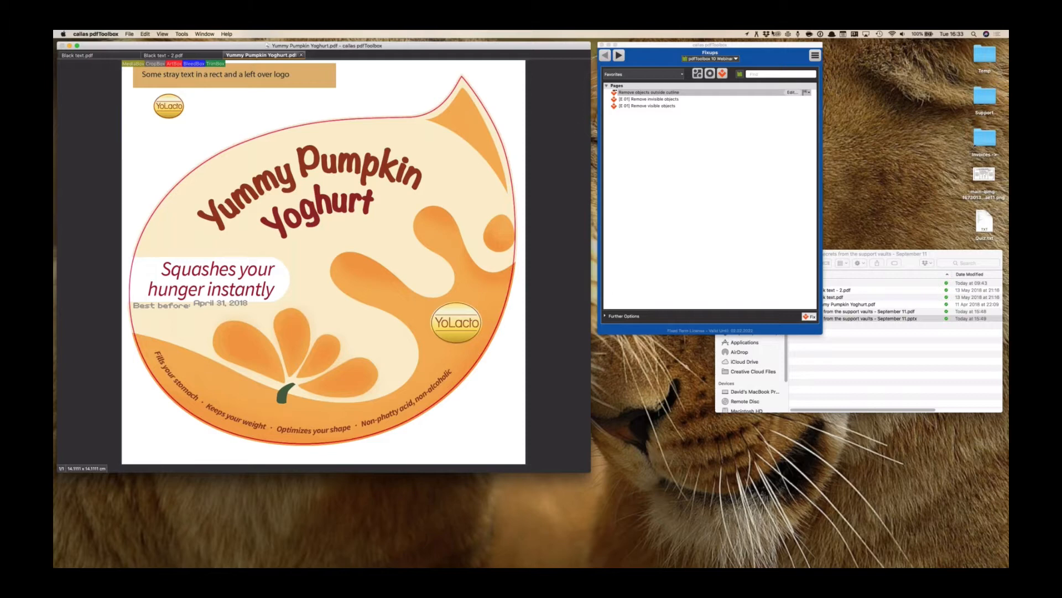
pyautogui.click(719, 59)
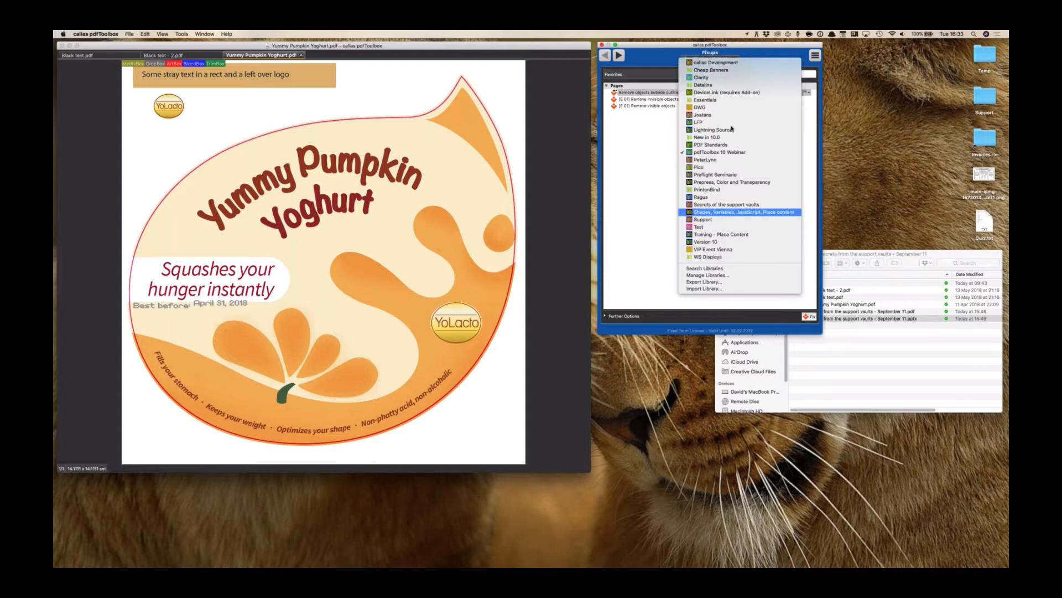
pyautogui.click(631, 210)
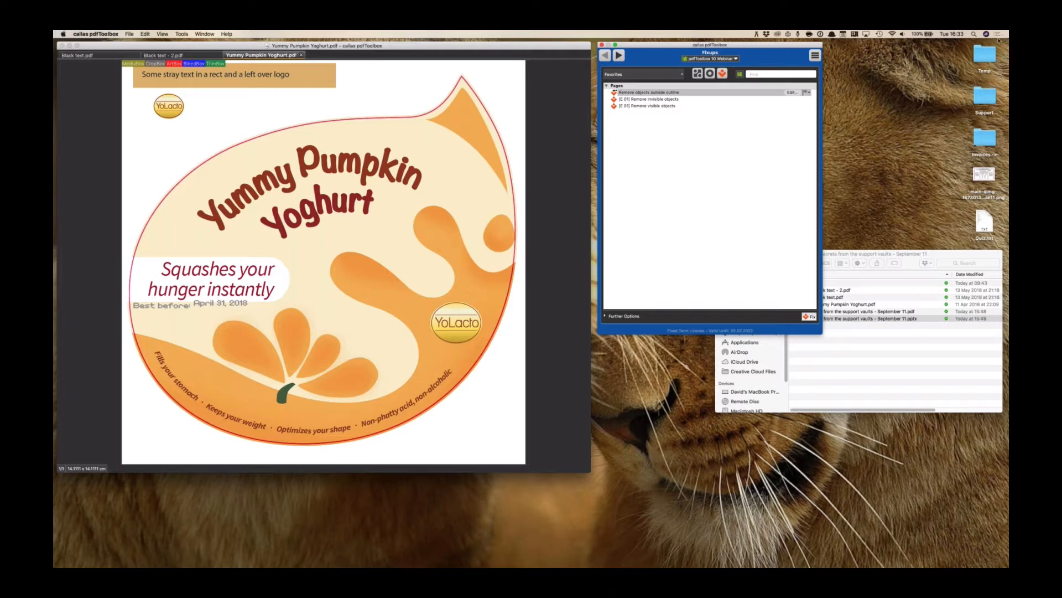
pyautogui.press('super+Tab')
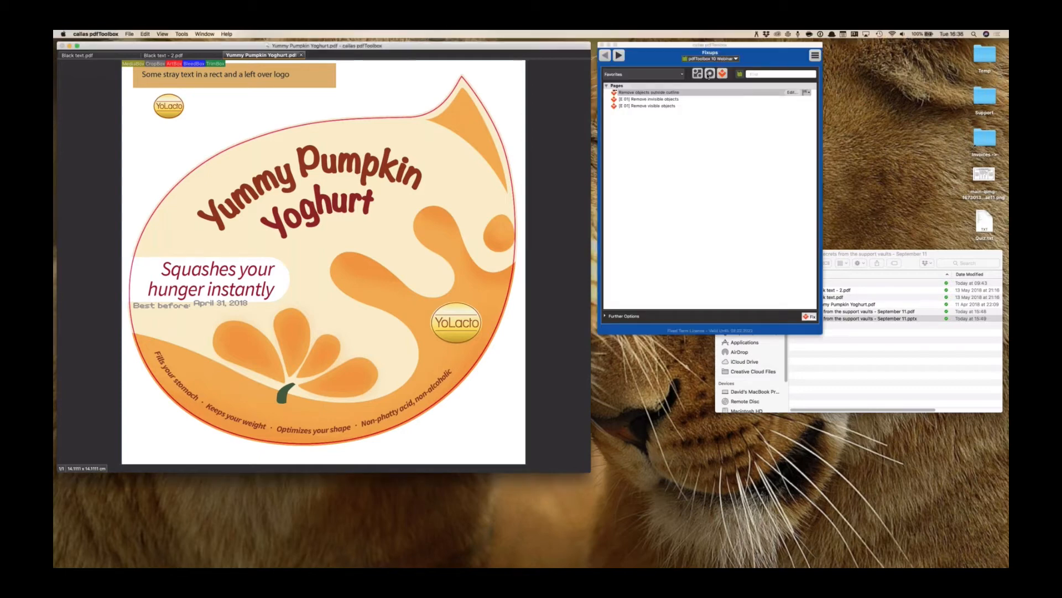
# Select the check "Black text knocks out and is smaller than 12 pt (Sifter)", and switch to the closing slide in PowerPoint
pyautogui.click(709, 74)
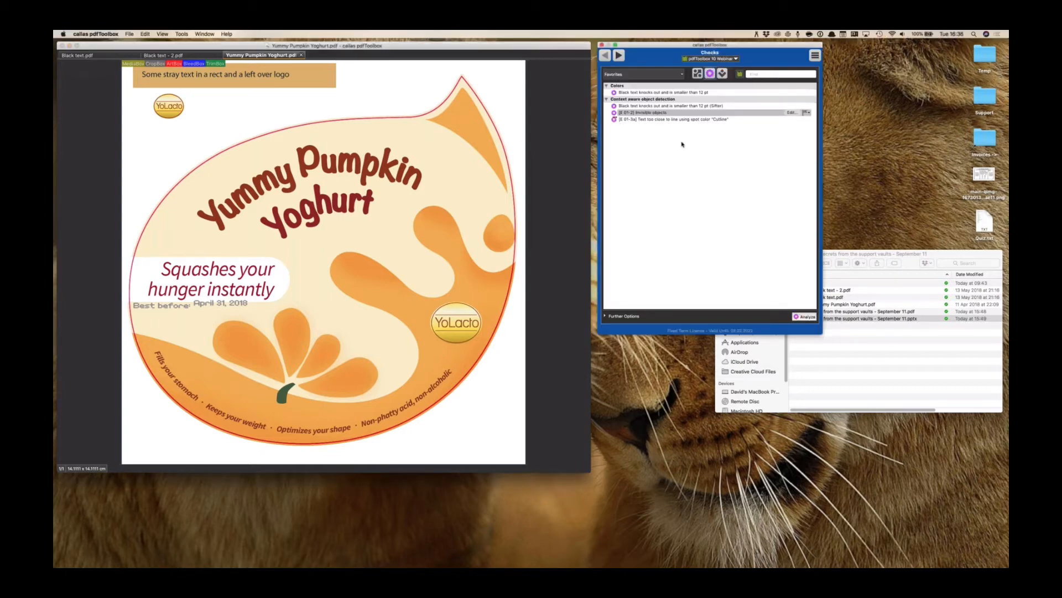
pyautogui.click(671, 107)
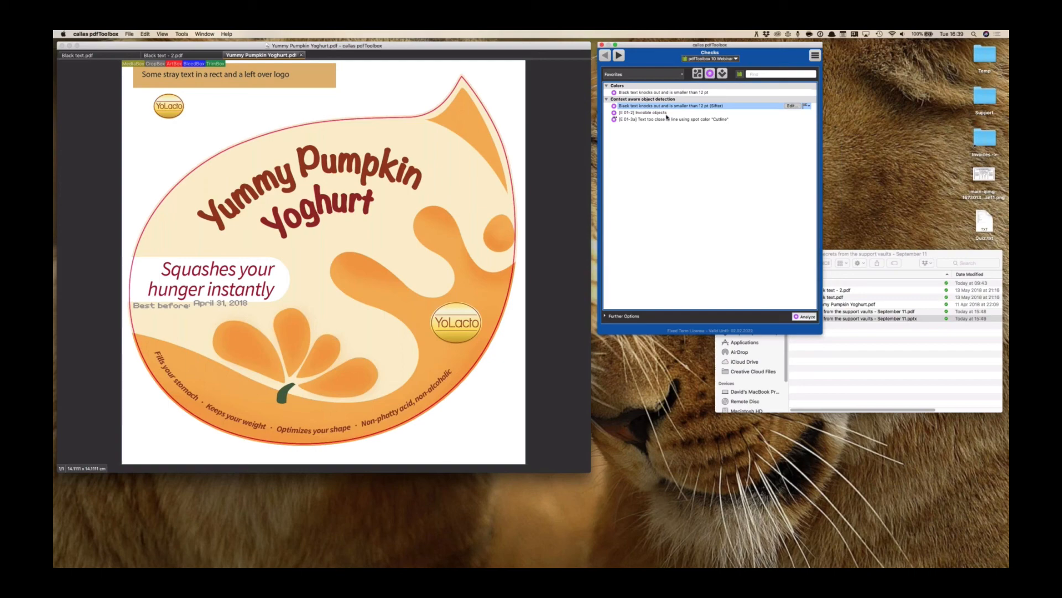
pyautogui.press('super+Tab')
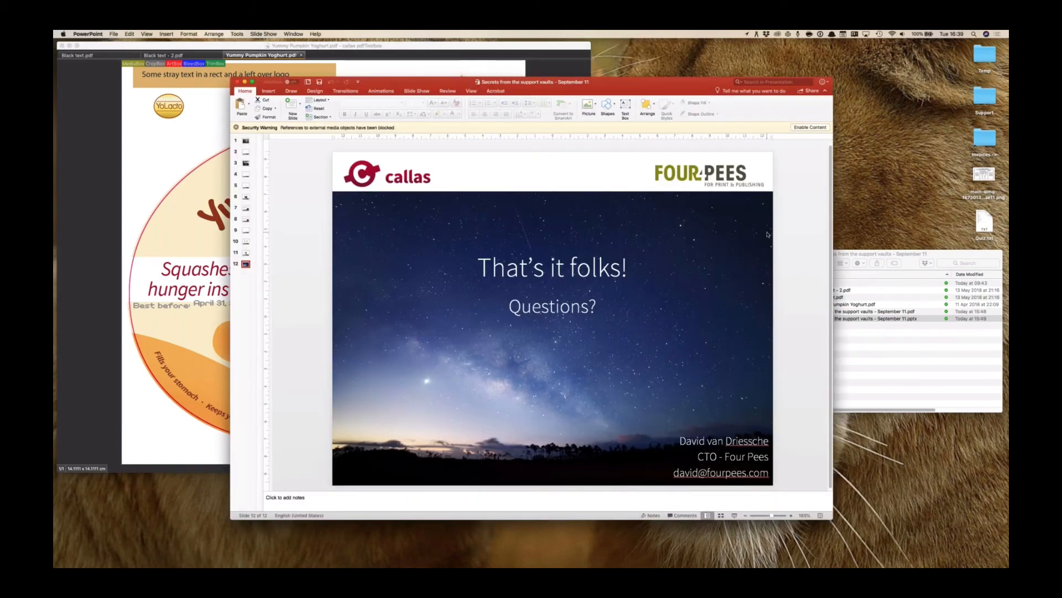